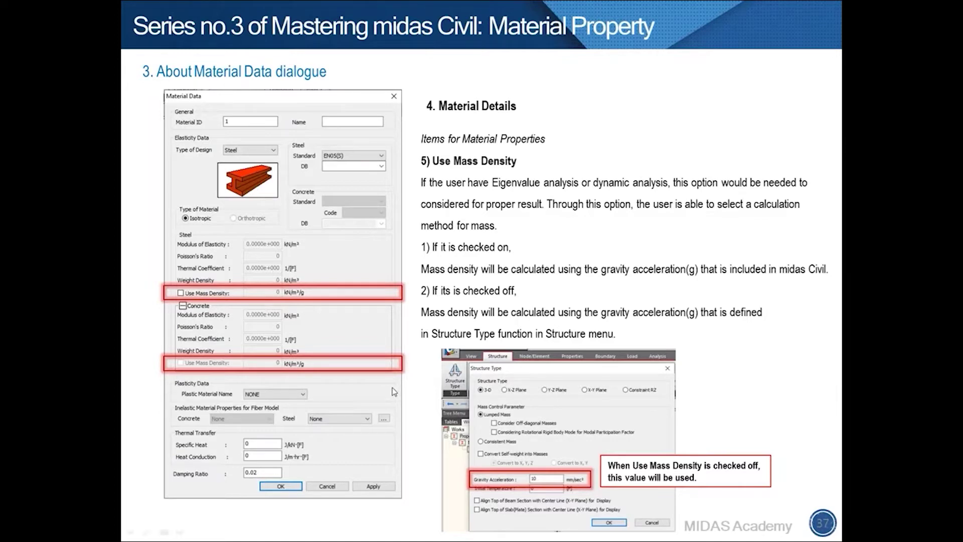
# Switch from the PowerPoint slideshow to the midas Civil model window with Alt+Tab.
pyautogui.hotkey('alt', 'Tab')
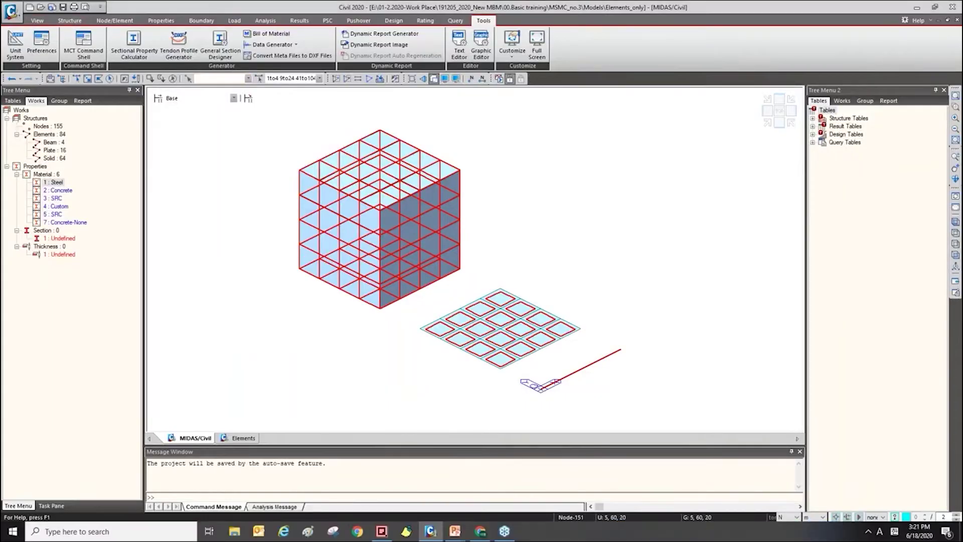
# Check the Structure Type gravity acceleration of 9.806 m/sec², cancel, and return to the slideshow.
pyautogui.click(70, 20)
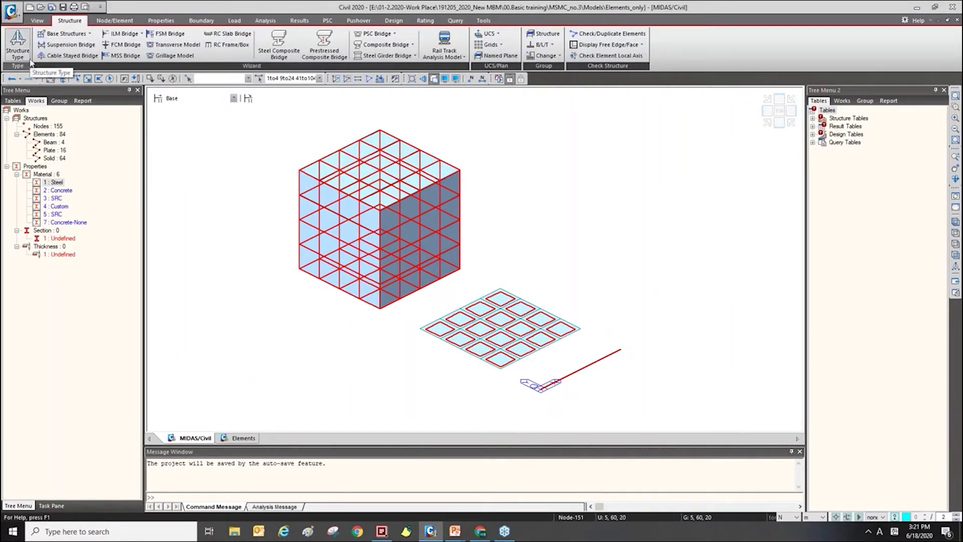
pyautogui.click(19, 46)
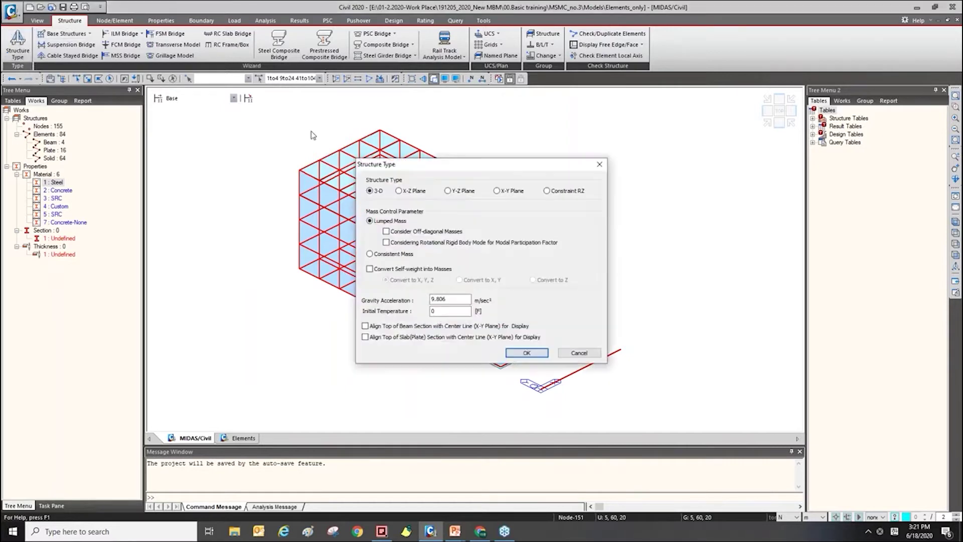
pyautogui.moveTo(382, 164); pyautogui.dragTo(245, 123)
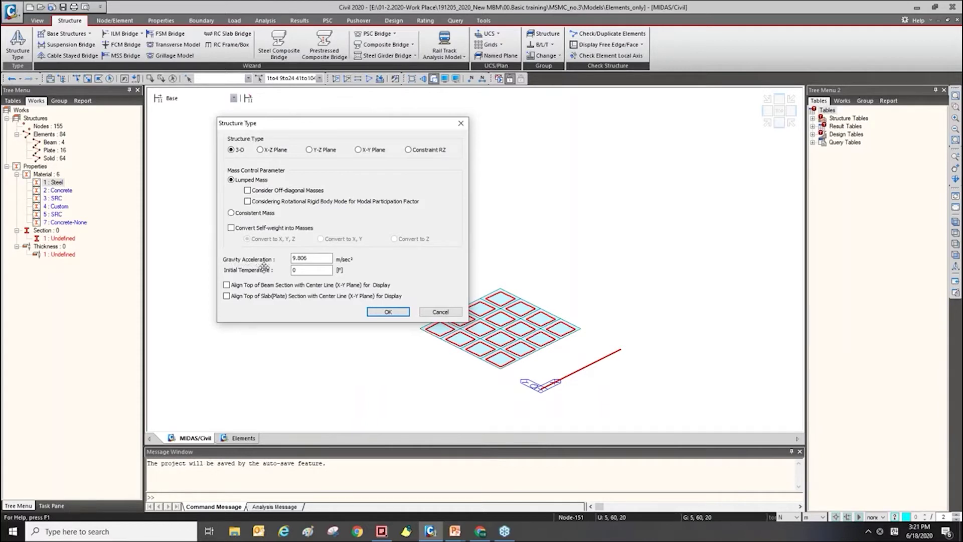
pyautogui.press('ctrl')
pyautogui.click(454, 312)
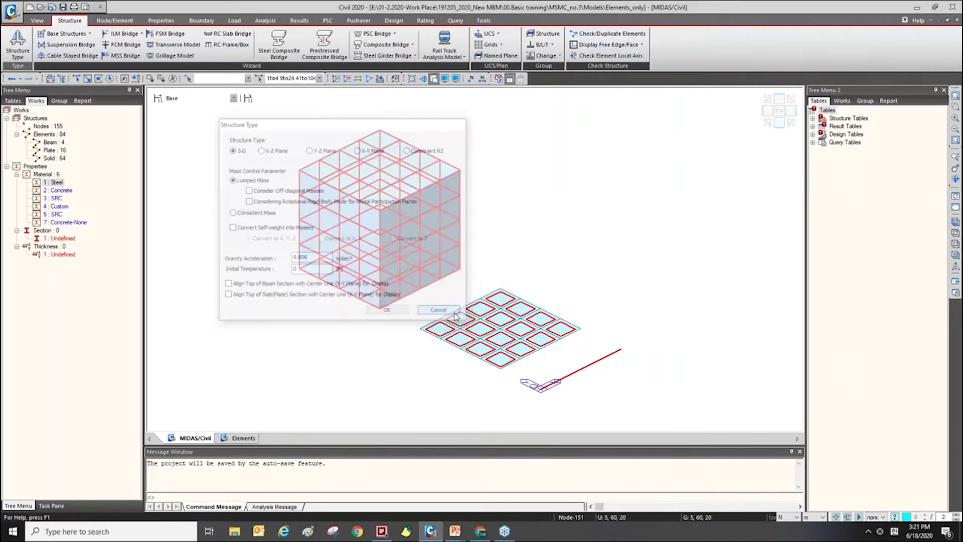
pyautogui.press('capslock')
pyautogui.press('capslock')
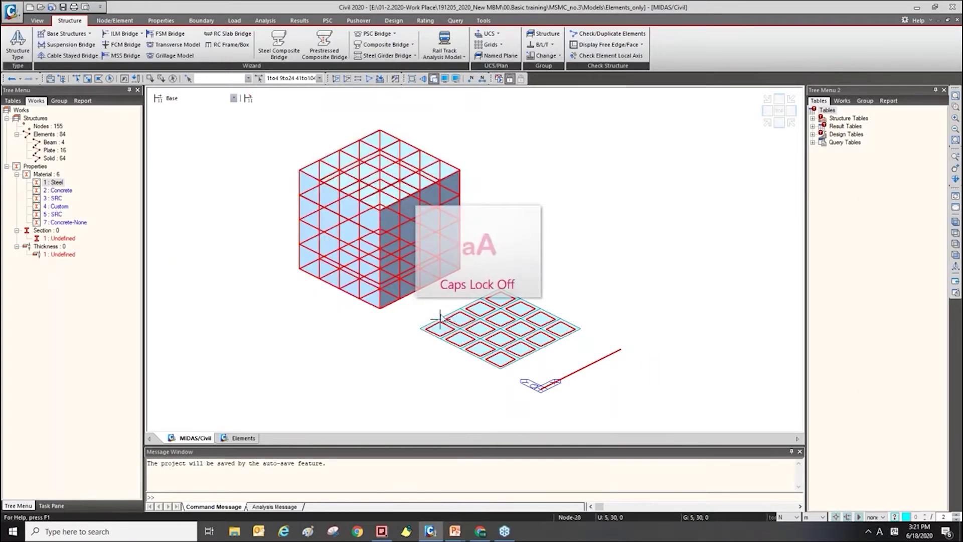
pyautogui.hotkey('alt', 'Tab')
# Advance the slideshow to slide 38, Tips to manage material properties.
pyautogui.click(463, 249)
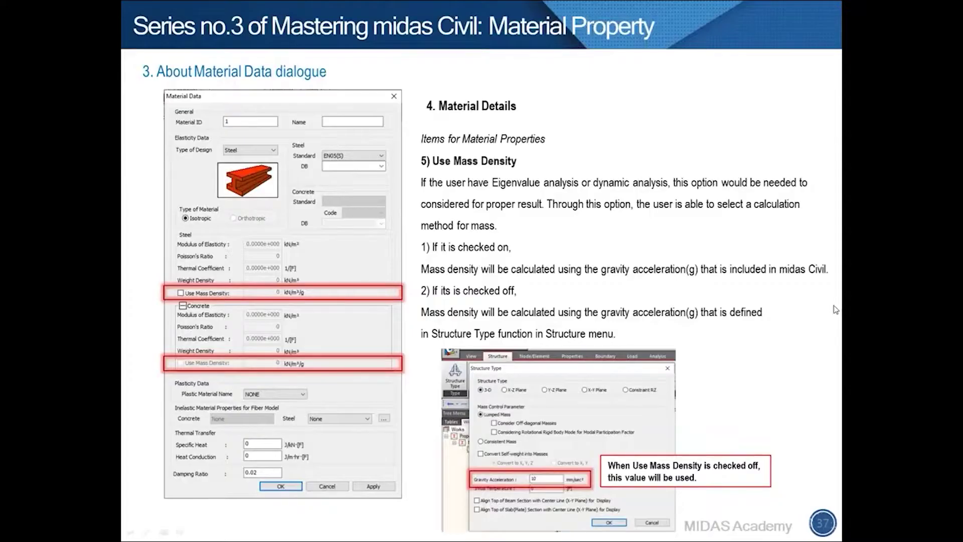
pyautogui.click(834, 308)
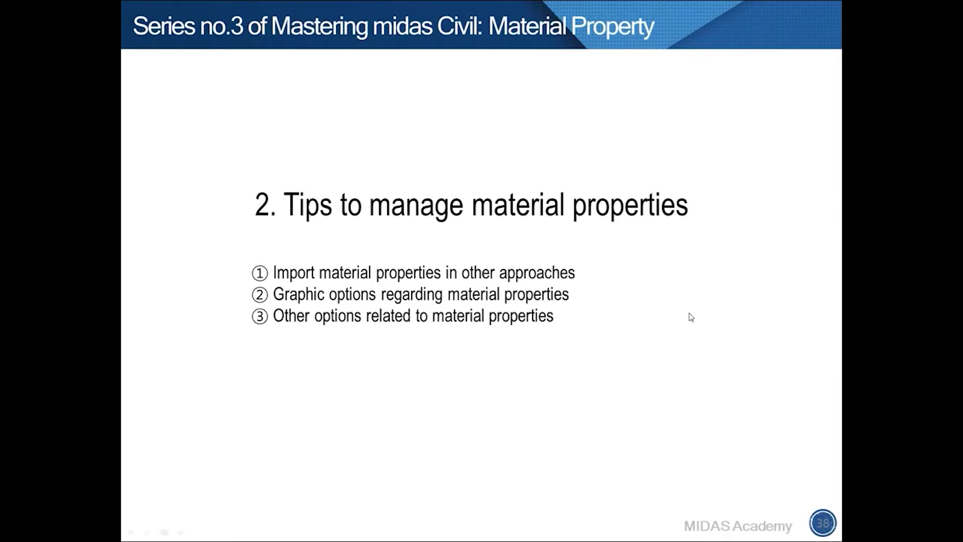
# Advance to slide 39 on importing material properties, then switch to midas Civil.
pyautogui.click(761, 290)
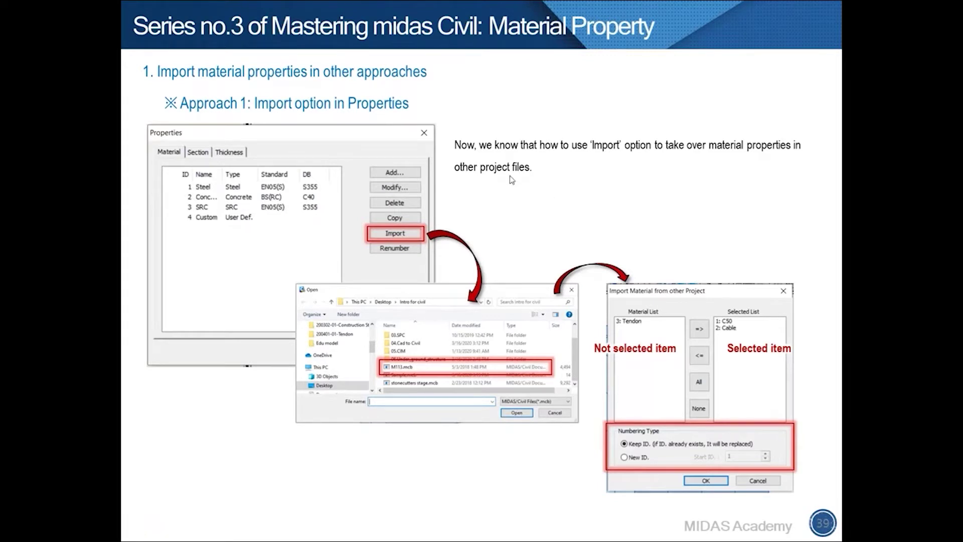
pyautogui.hotkey('alt', 'Tab')
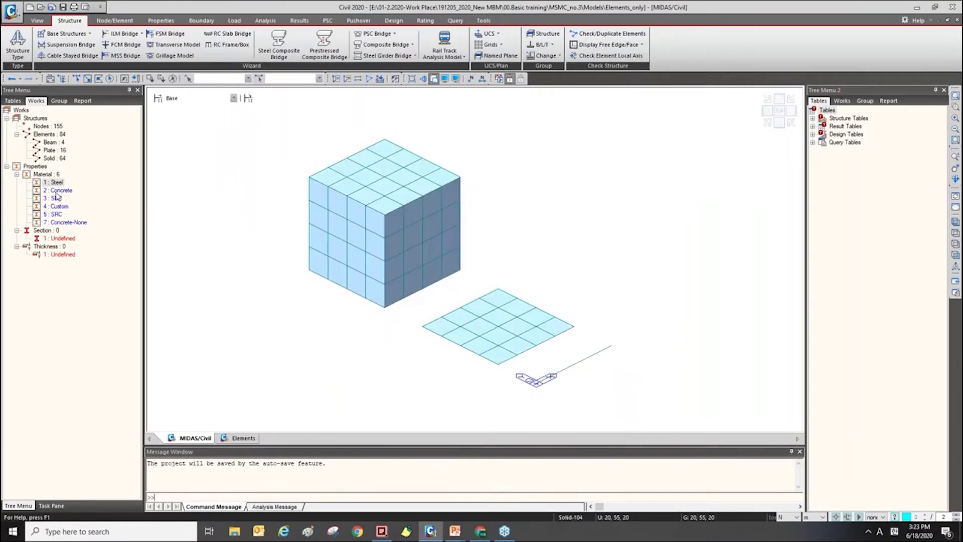
# Open the MCT Command Shell from the Tools tab.
pyautogui.click(482, 20)
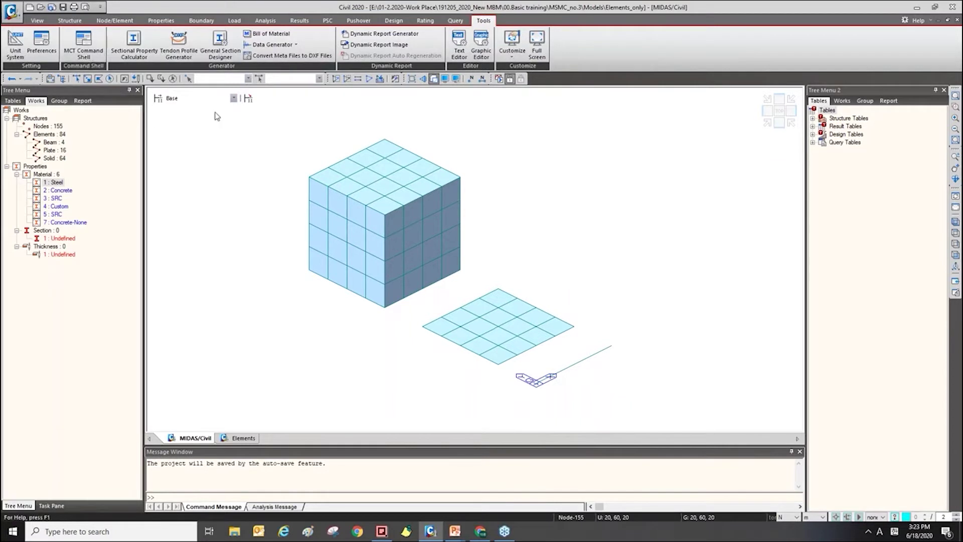
pyautogui.click(491, 24)
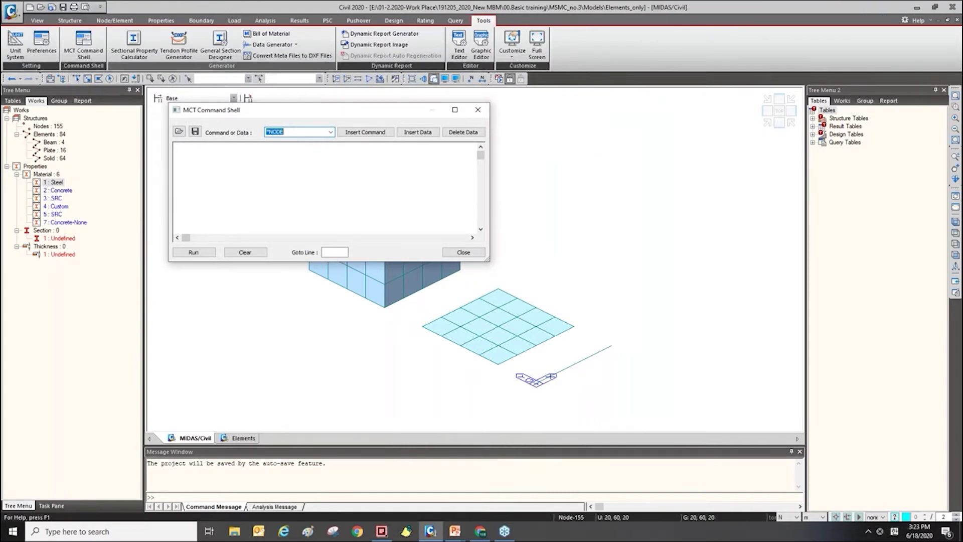
# Insert the *MATERIAL data block into the command shell, correcting the command name.
pyautogui.click(331, 131)
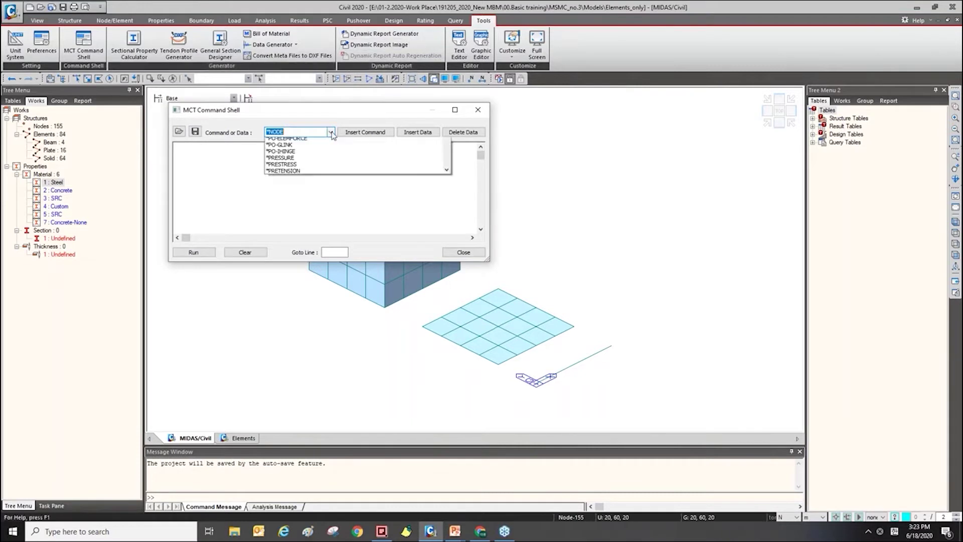
pyautogui.click(292, 131)
pyautogui.doubleClick(279, 132)
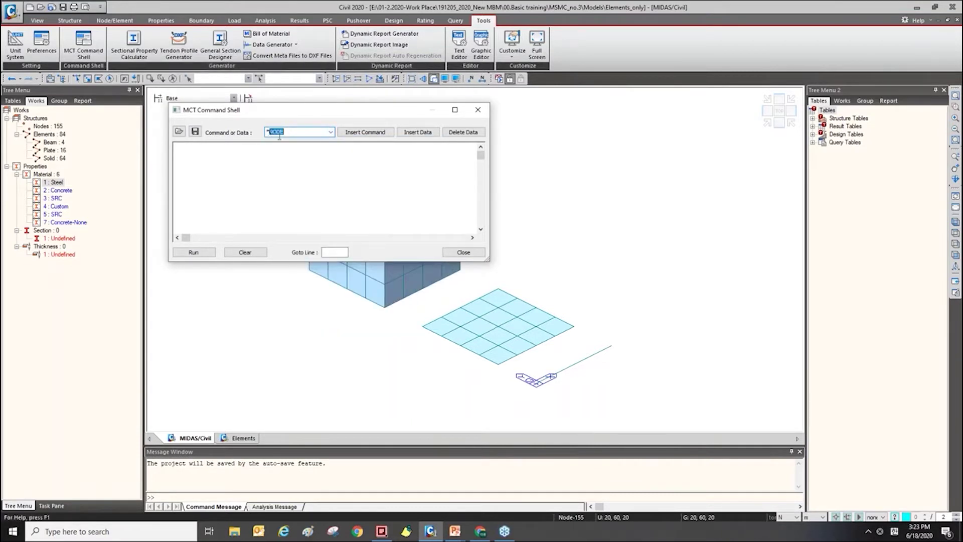
pyautogui.write('MATERIAL')
pyautogui.click(416, 134)
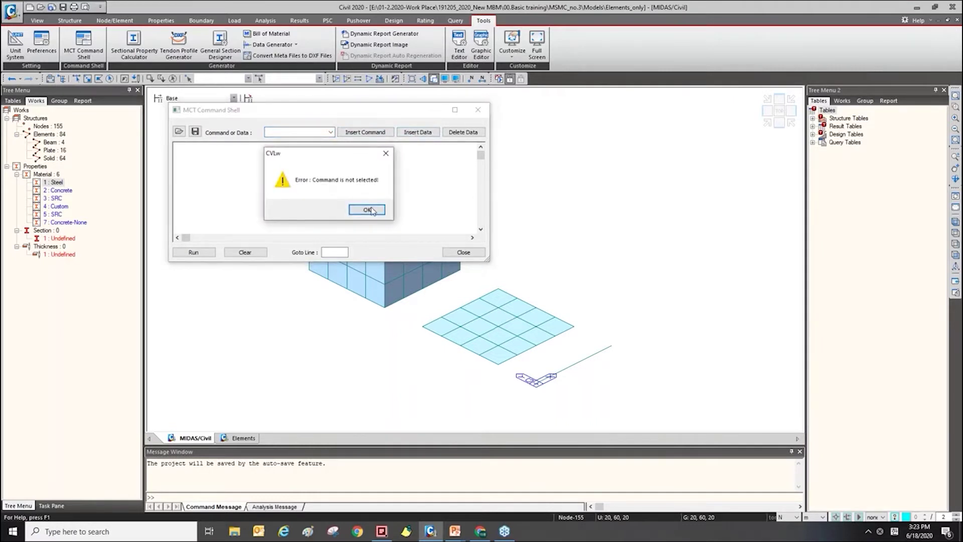
pyautogui.click(369, 209)
pyautogui.click(304, 132)
pyautogui.write('*MA')
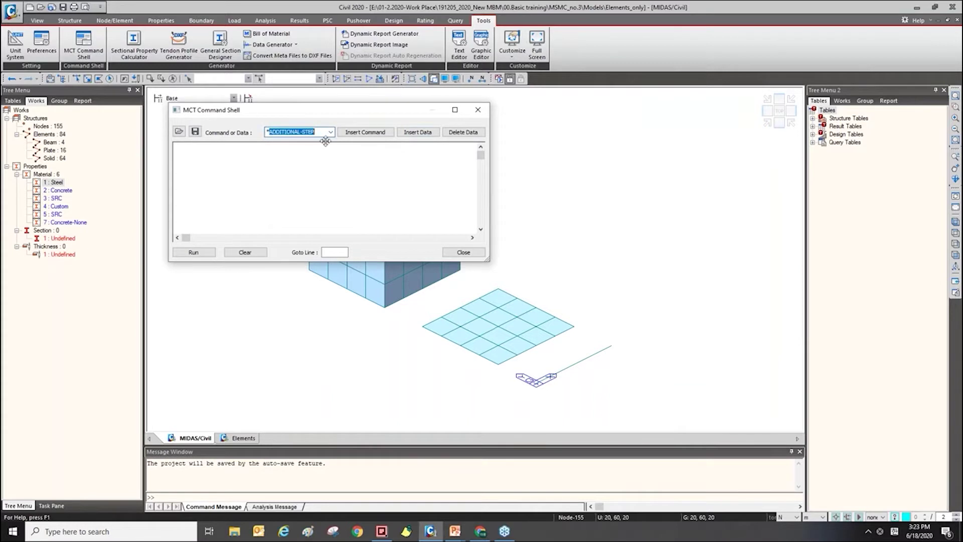
pyautogui.write('TERIAL')
pyautogui.click(424, 133)
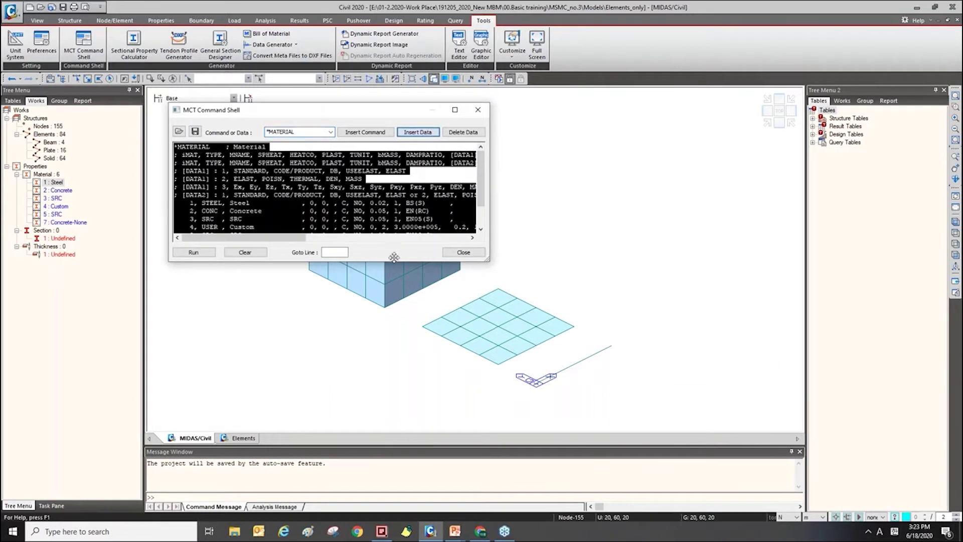
# Enlarge the shell and highlight the material header and rows, Steel through Concrete-None.
pyautogui.moveTo(394, 260); pyautogui.dragTo(401, 387)
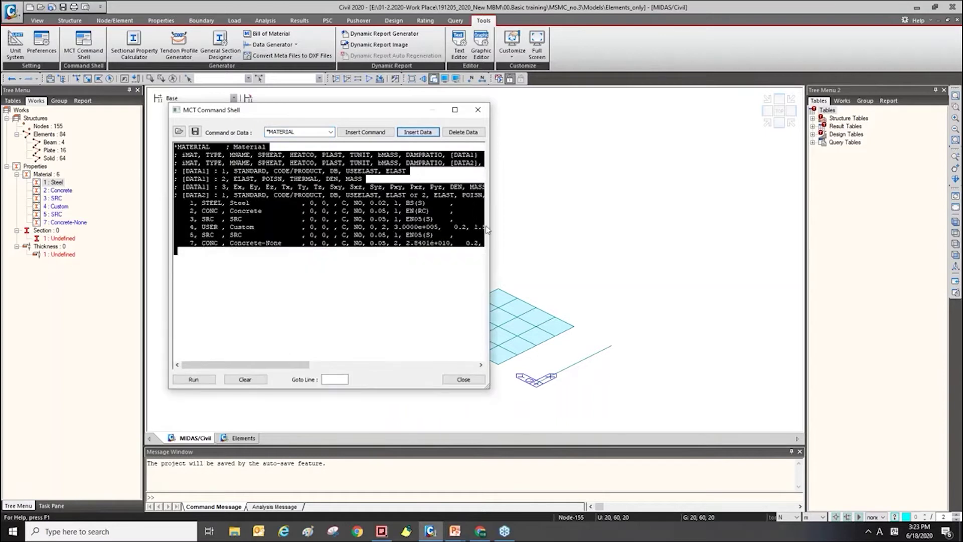
pyautogui.moveTo(489, 227); pyautogui.dragTo(762, 246)
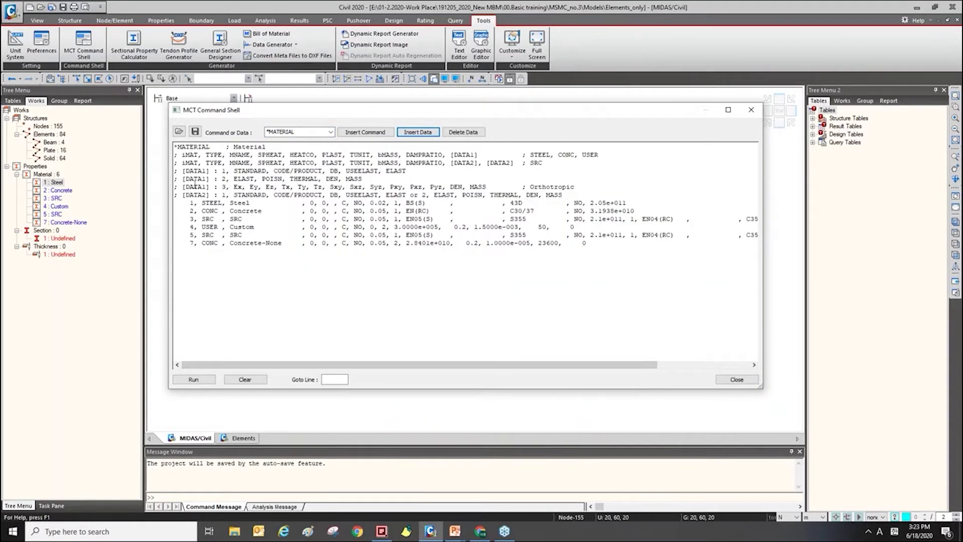
pyautogui.moveTo(174, 146); pyautogui.dragTo(594, 193)
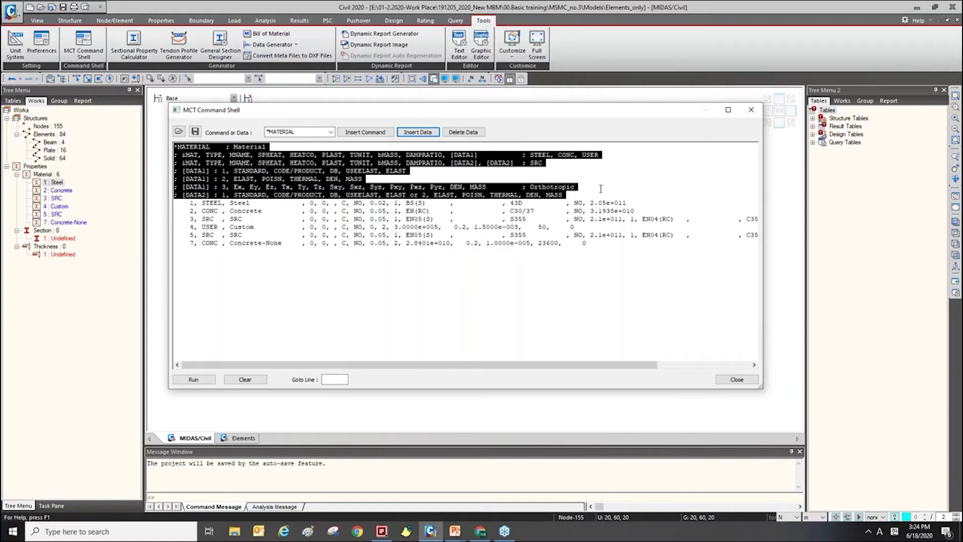
pyautogui.click(571, 196)
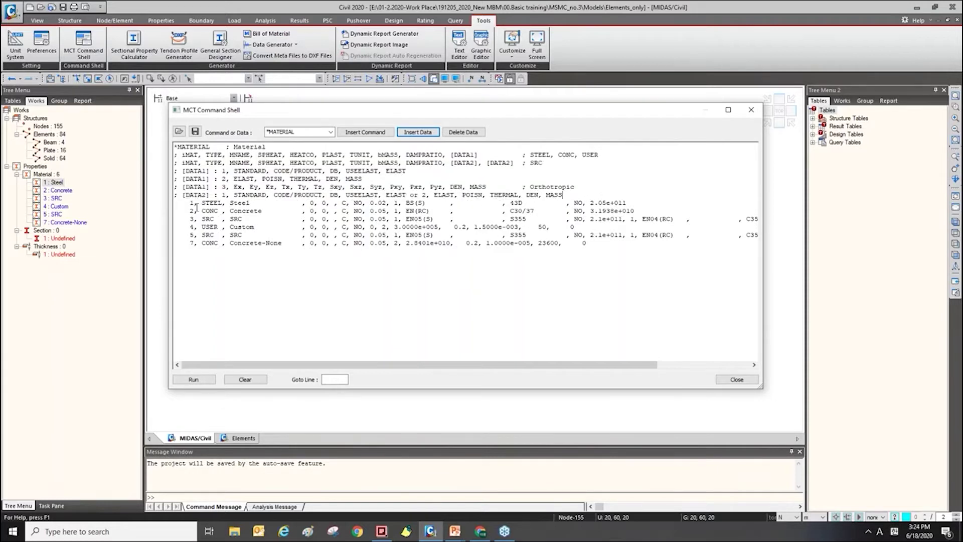
pyautogui.moveTo(176, 202); pyautogui.dragTo(194, 244)
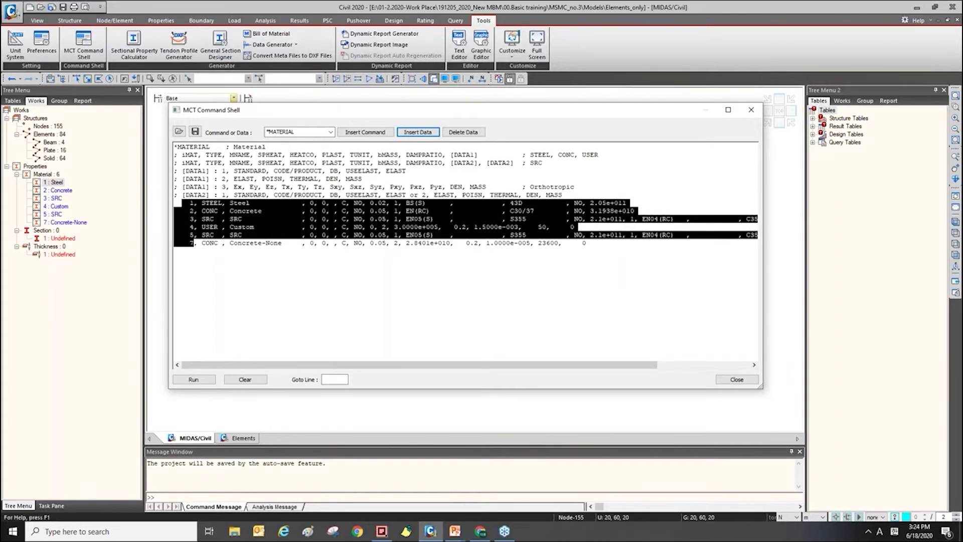
pyautogui.click(563, 305)
pyautogui.moveTo(587, 245); pyautogui.dragTo(166, 136)
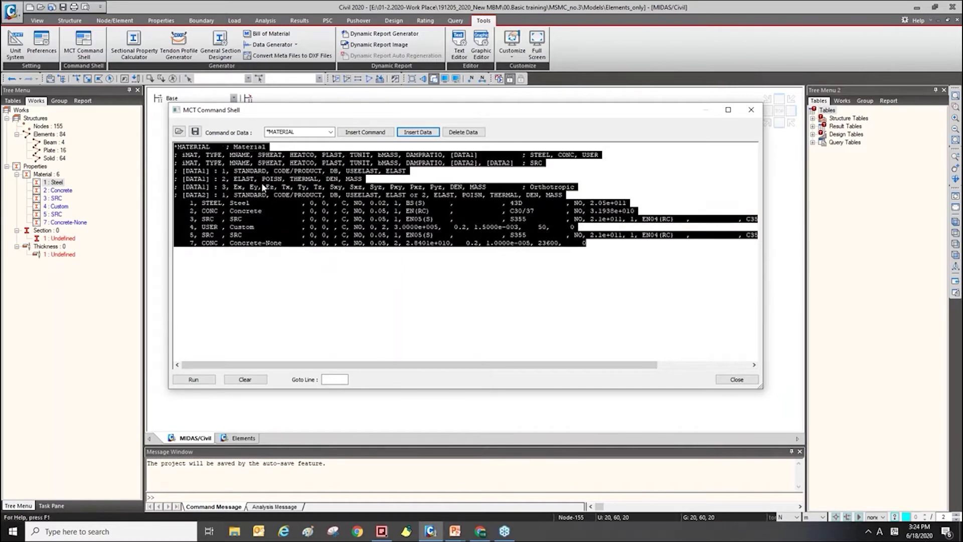
pyautogui.click(723, 381)
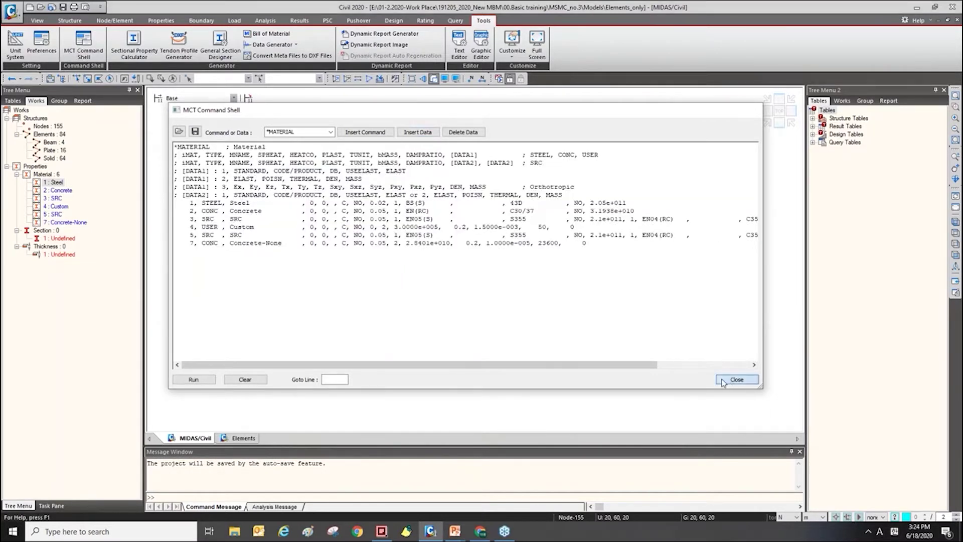
pyautogui.click(723, 381)
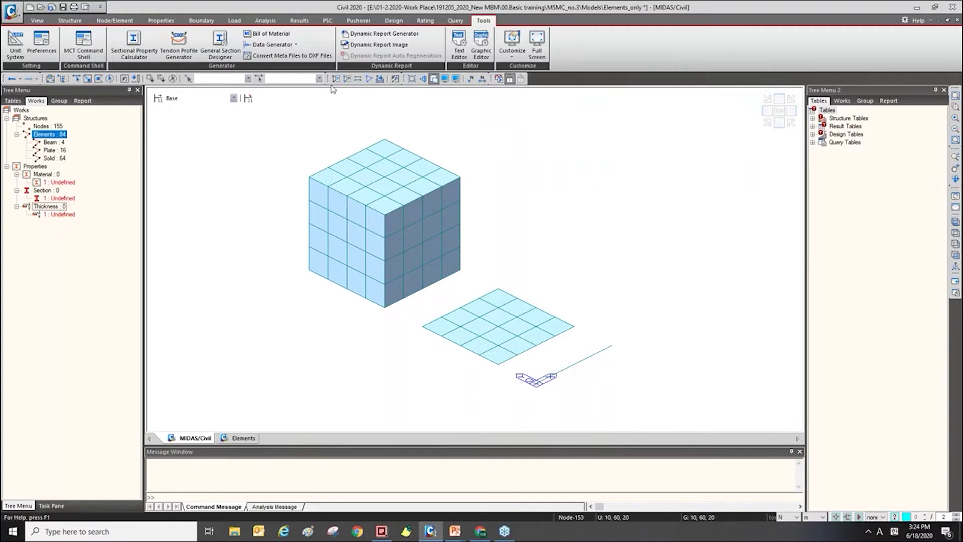
# Paste the saved *MATERIAL data into the reopened command shell and run it.
pyautogui.click(94, 60)
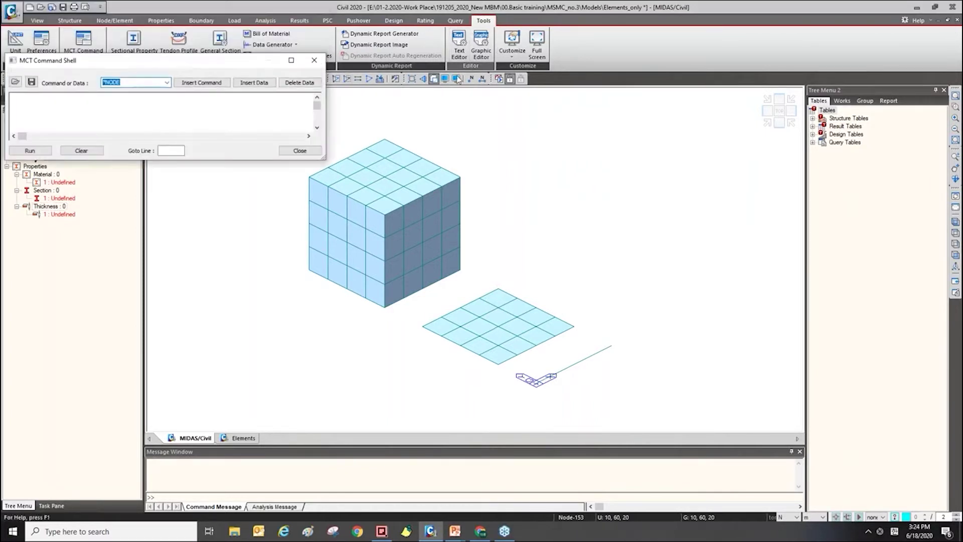
pyautogui.moveTo(270, 63); pyautogui.dragTo(576, 86)
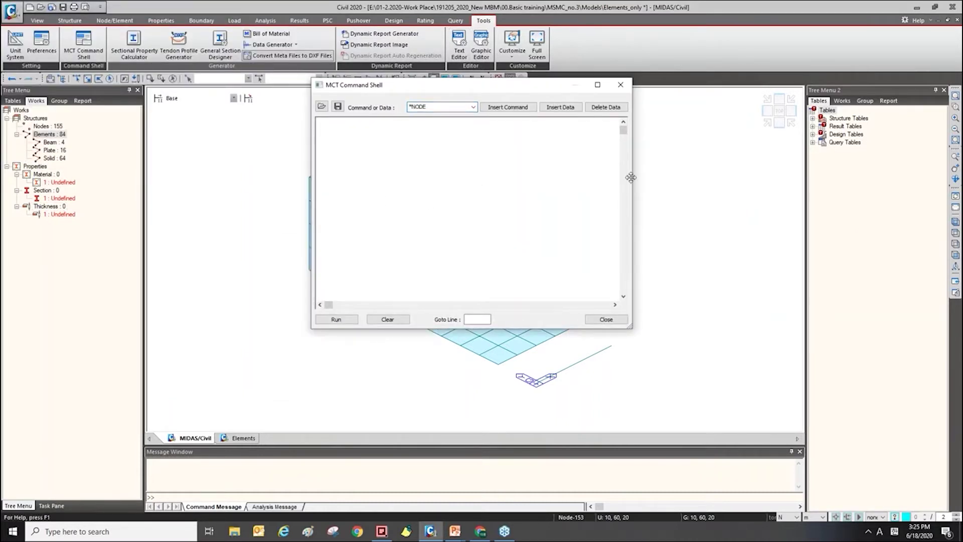
pyautogui.moveTo(632, 178); pyautogui.dragTo(722, 178)
pyautogui.hotkey('ctrl', 'v')
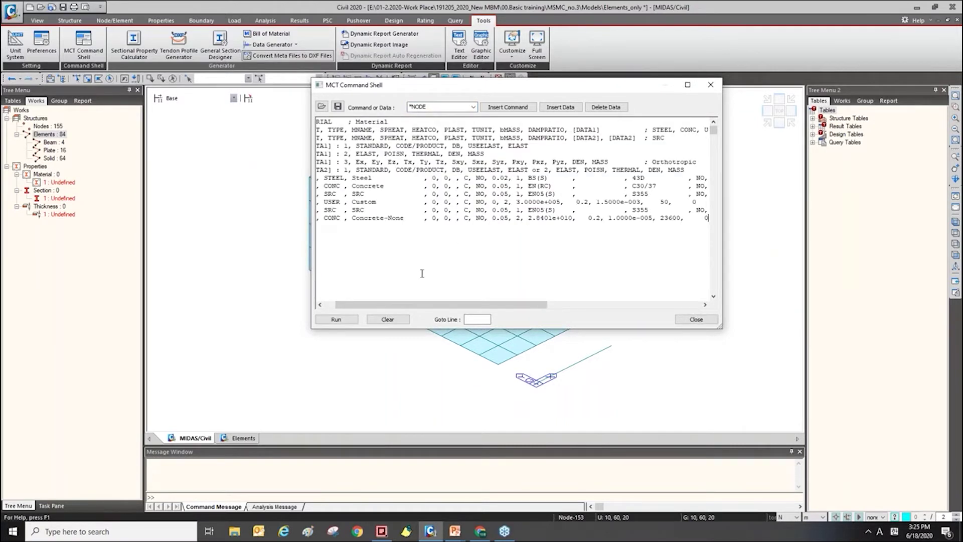
pyautogui.click(337, 319)
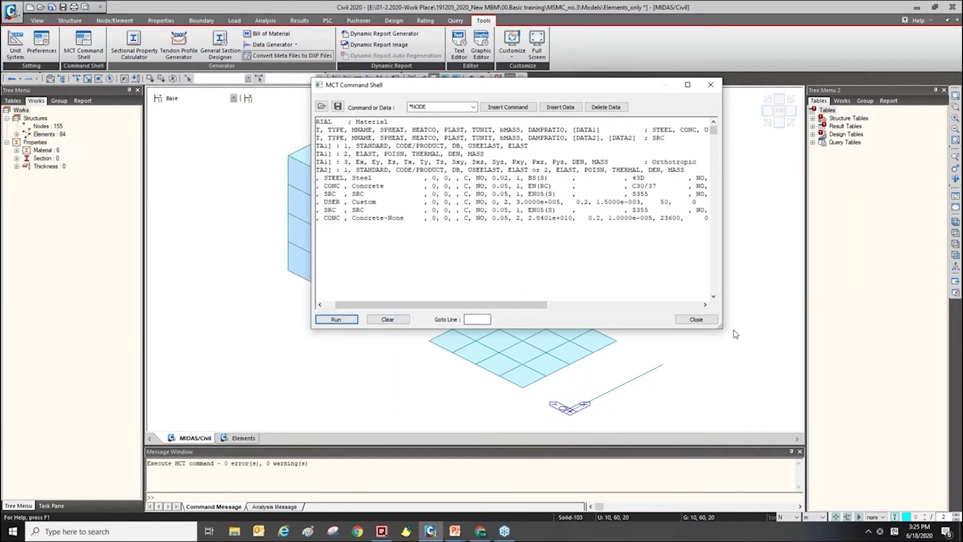
# Confirm the six restored materials in the Works tree and close the shell.
pyautogui.click(16, 151)
pyautogui.click(17, 150)
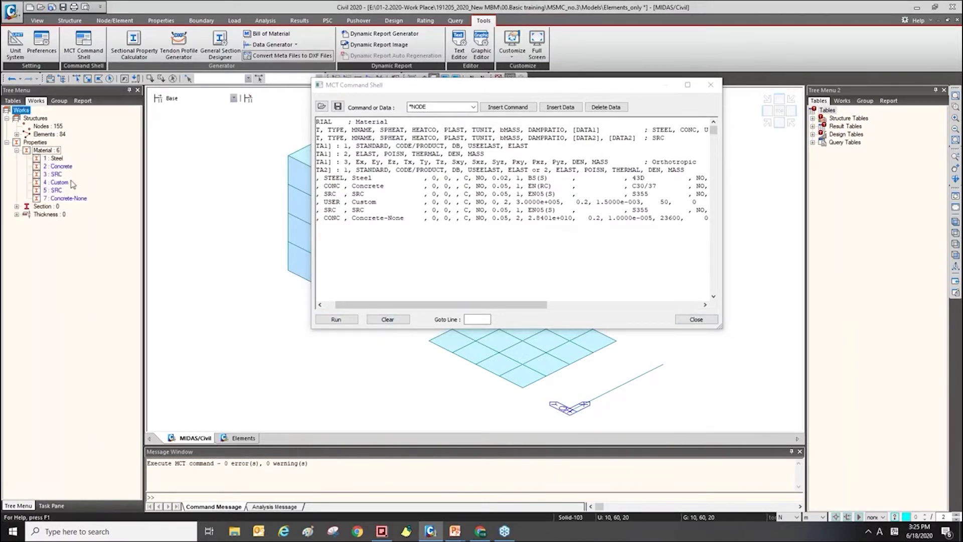
pyautogui.moveTo(414, 305); pyautogui.dragTo(404, 305)
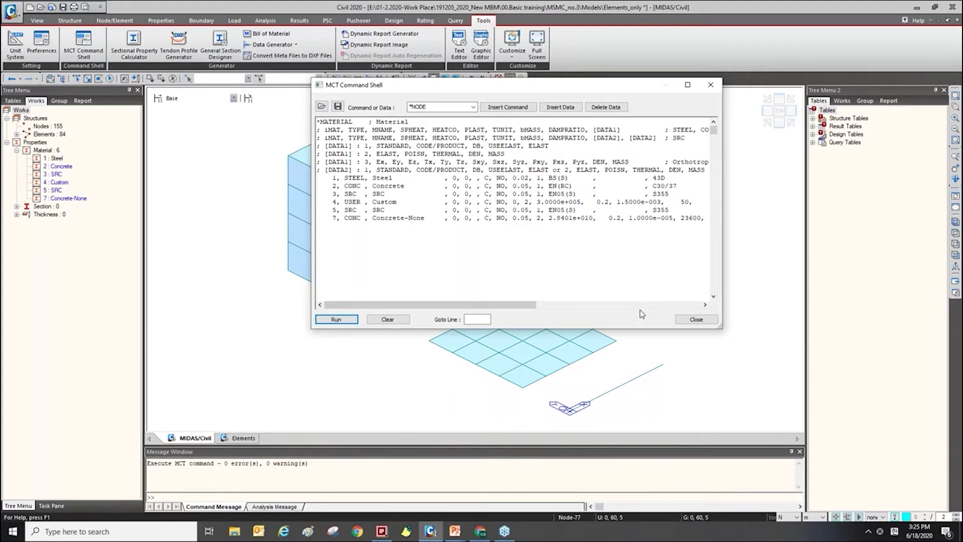
pyautogui.click(696, 320)
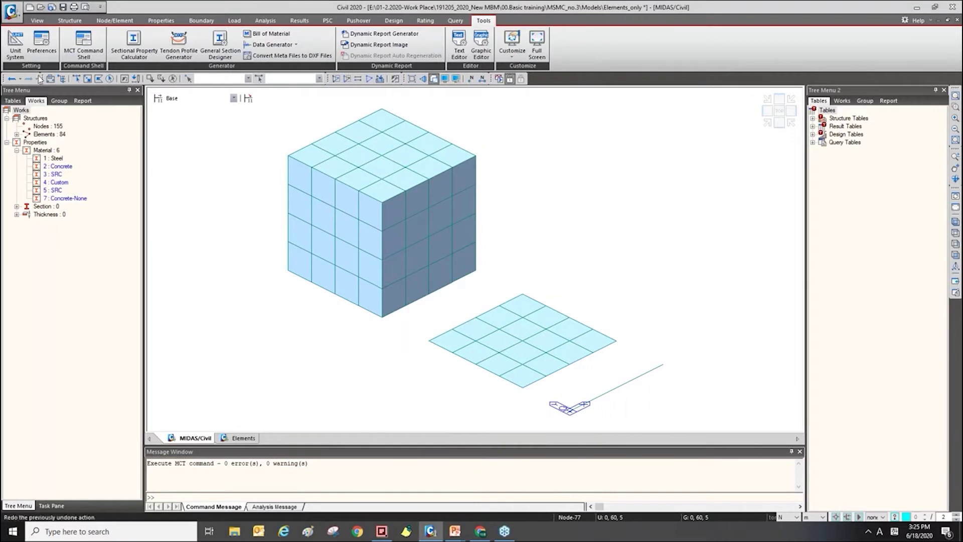
# Choose Export > MIDAS/Civil MCT File from the application menu.
pyautogui.click(11, 20)
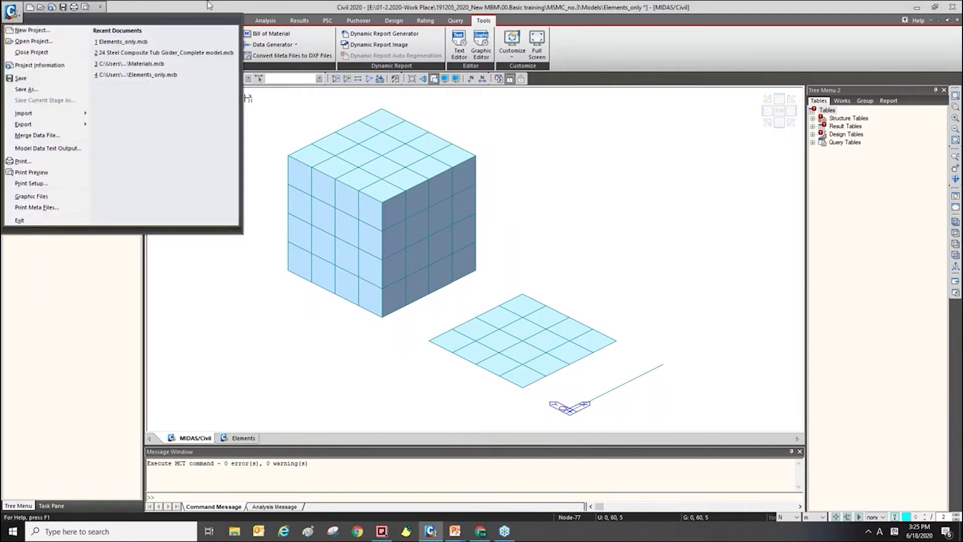
pyautogui.click(11, 17)
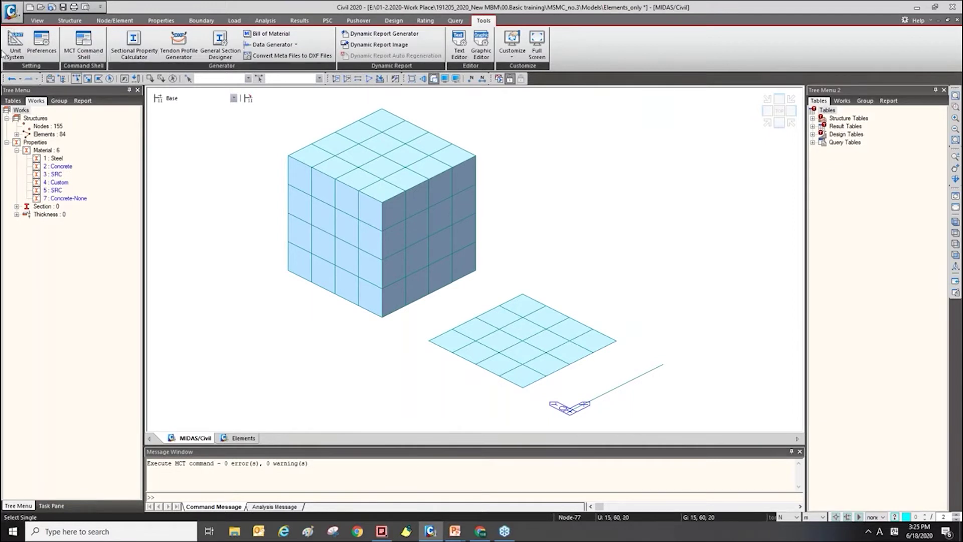
pyautogui.click(11, 12)
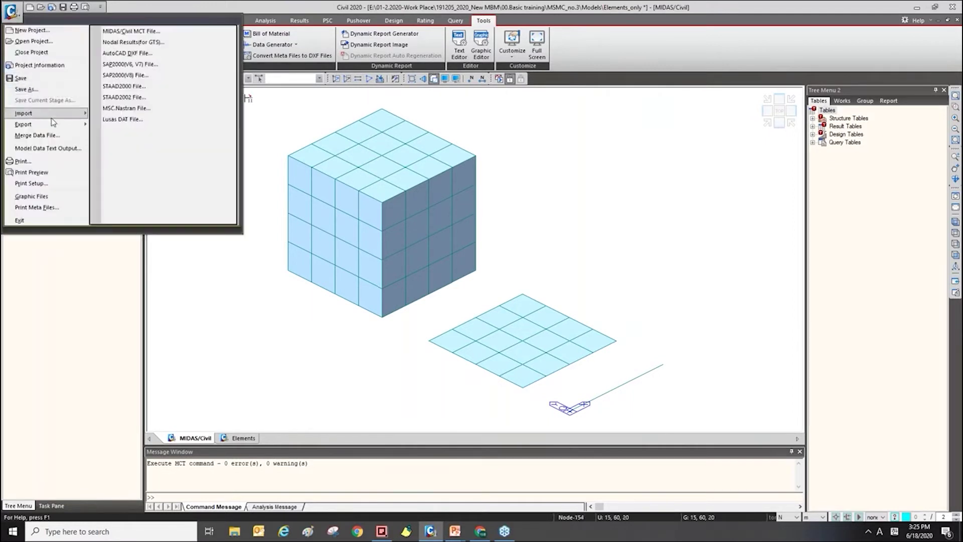
pyautogui.moveTo(55, 124)
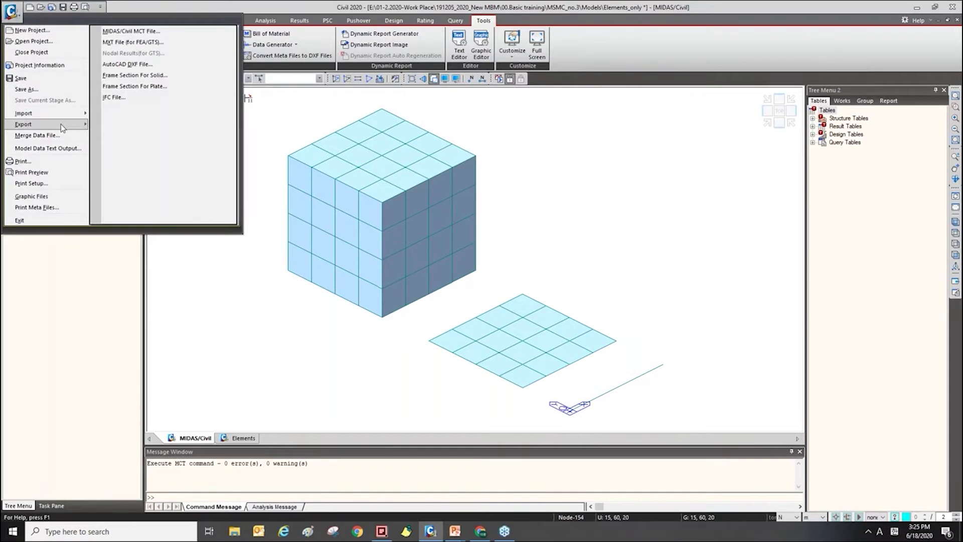
pyautogui.click(132, 31)
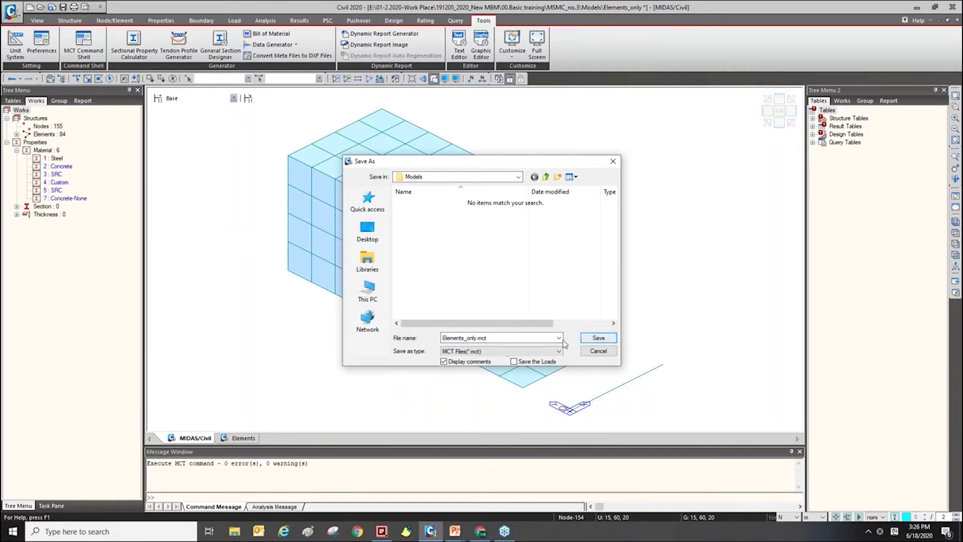
# Save the export as Elements_only.mct and view it in the MIDAS Text Editor.
pyautogui.click(590, 336)
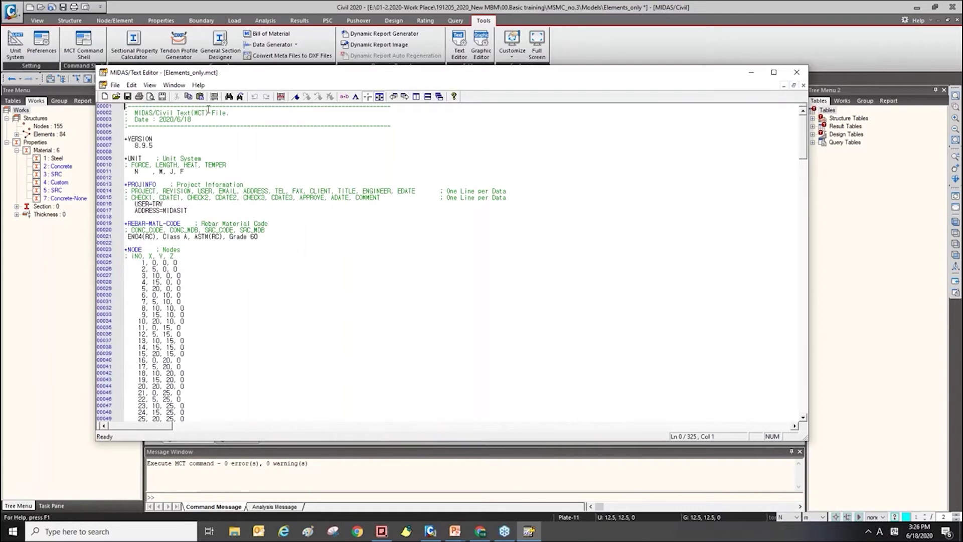
pyautogui.moveTo(219, 72); pyautogui.dragTo(192, 47)
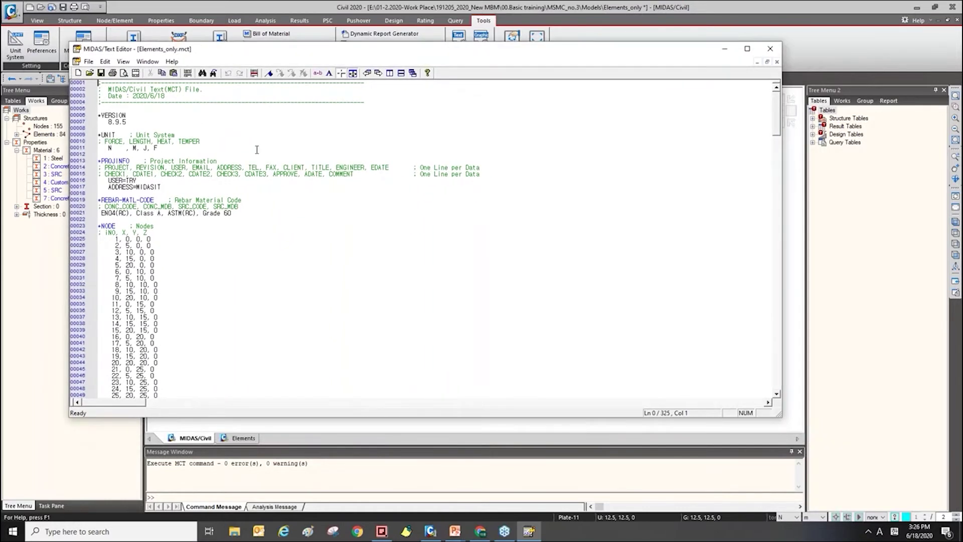
pyautogui.scroll(-7, 243, 168)
pyautogui.scroll(7, 240, 168)
# Find *material in Elements_only.mct and select the *MATERIAL block, lines 271–283.
pyautogui.hotkey('ctrl', 'f')
pyautogui.write('*mat')
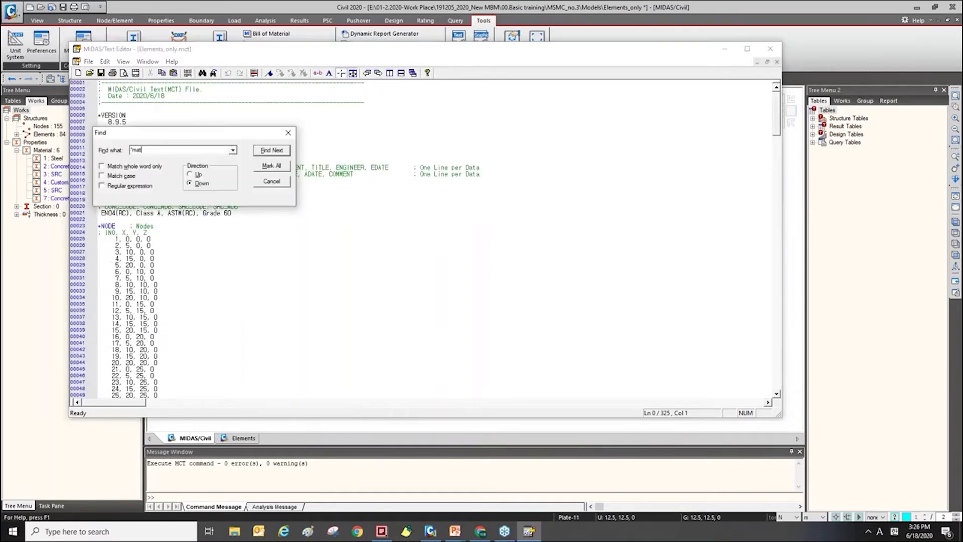
pyautogui.write('erial')
pyautogui.press('Return')
pyautogui.press('Escape')
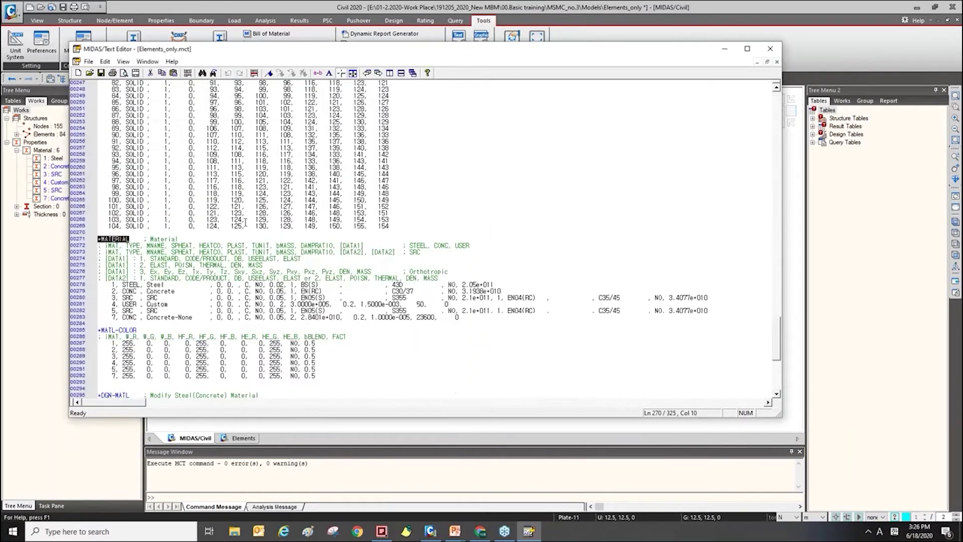
pyautogui.moveTo(414, 316); pyautogui.dragTo(283, 235)
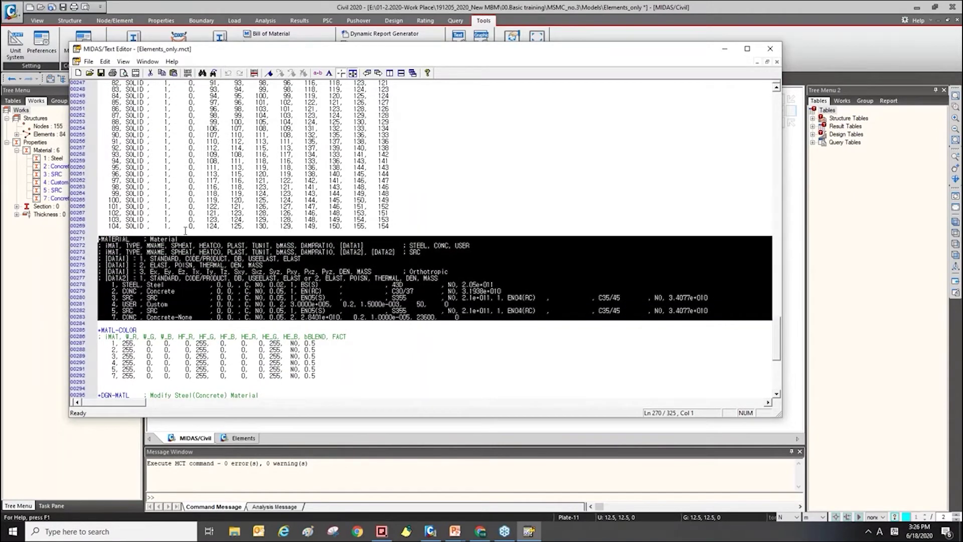
pyautogui.click(183, 230)
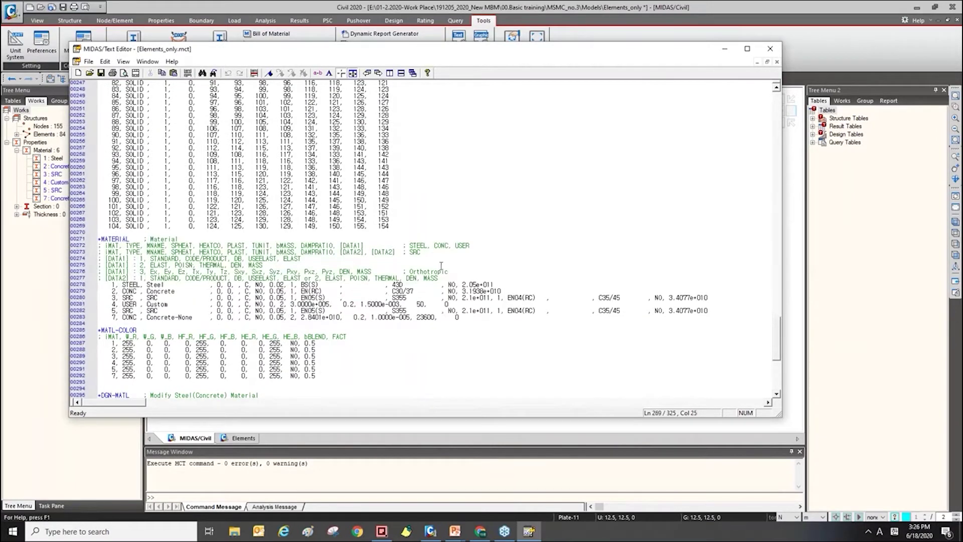
pyautogui.moveTo(497, 319); pyautogui.dragTo(90, 239)
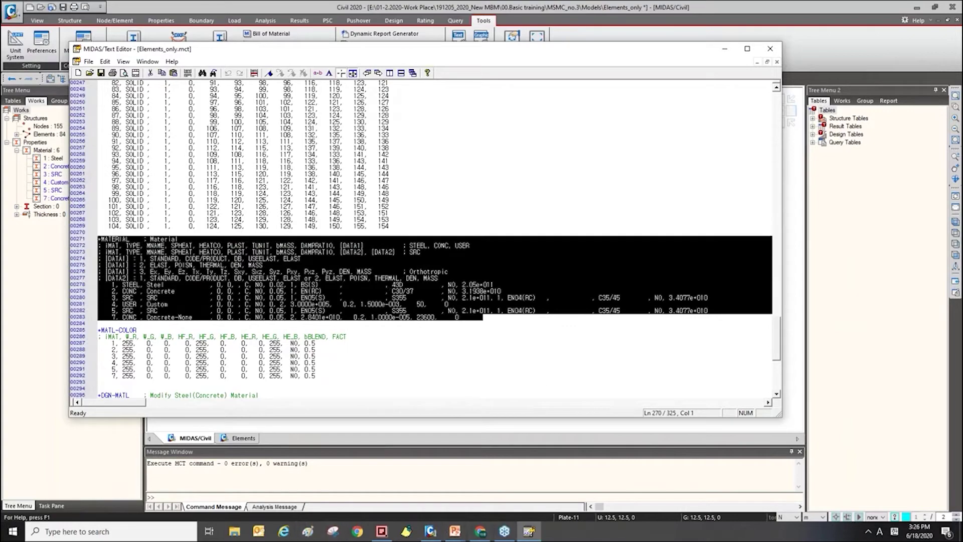
pyautogui.click(382, 530)
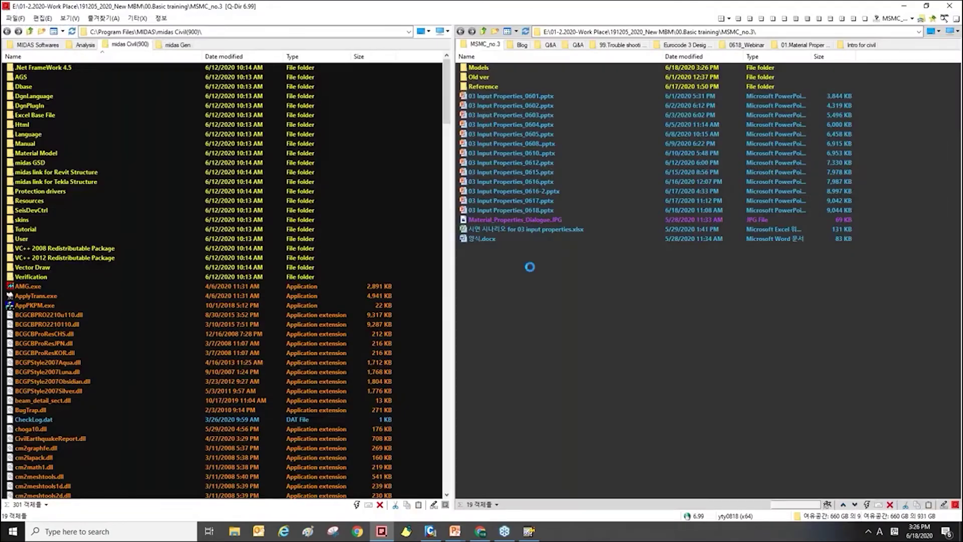
# Create 'New Microsoft Excel 워크시트.xlsx' with its default name in MSMC_no.3 and open it in Excel.
pyautogui.rightClick(530, 268)
pyautogui.moveTo(554, 388)
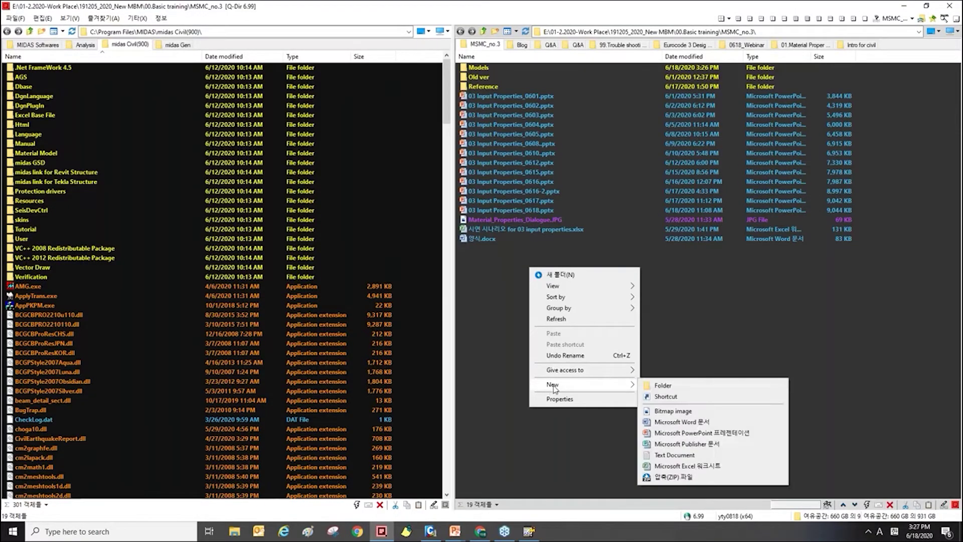
pyautogui.press('Escape')
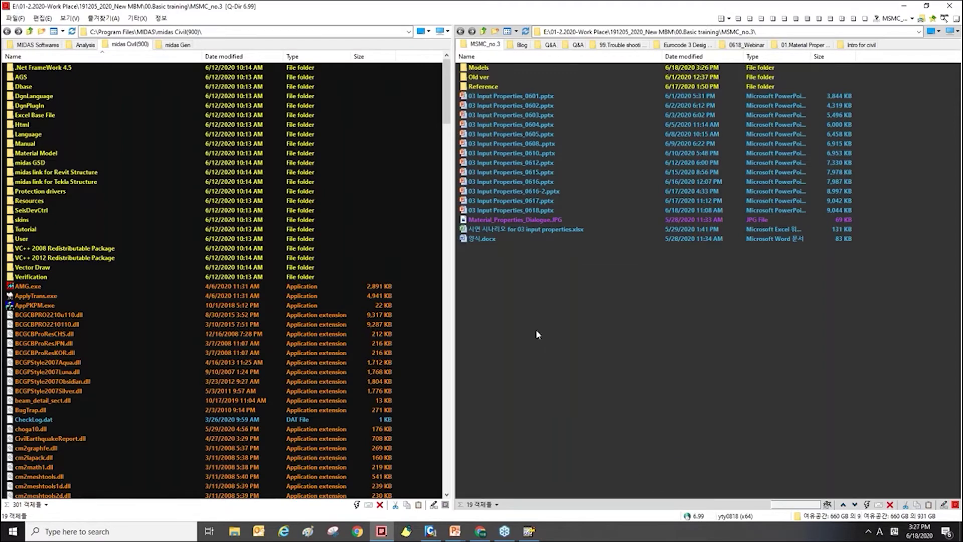
pyautogui.press('Return')
pyautogui.doubleClick(492, 248)
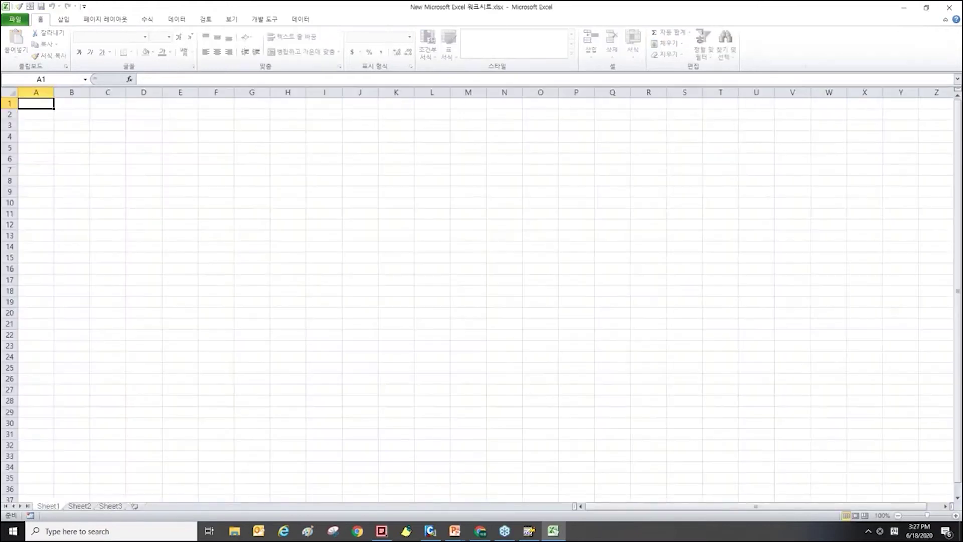
# Paste the copied *MATERIAL data into column A (13 rows), then save and close the workbook.
pyautogui.hotkey('ctrl', 'v')
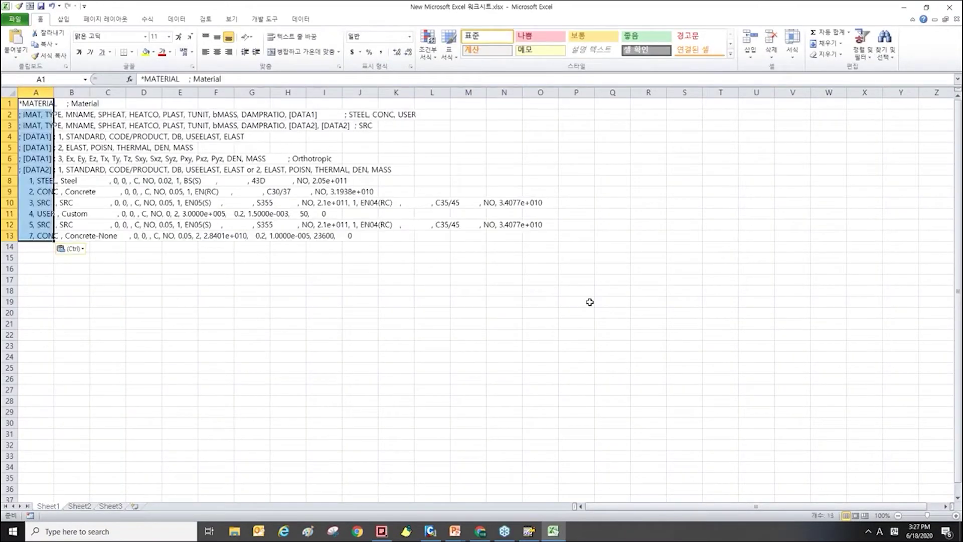
pyautogui.click(588, 301)
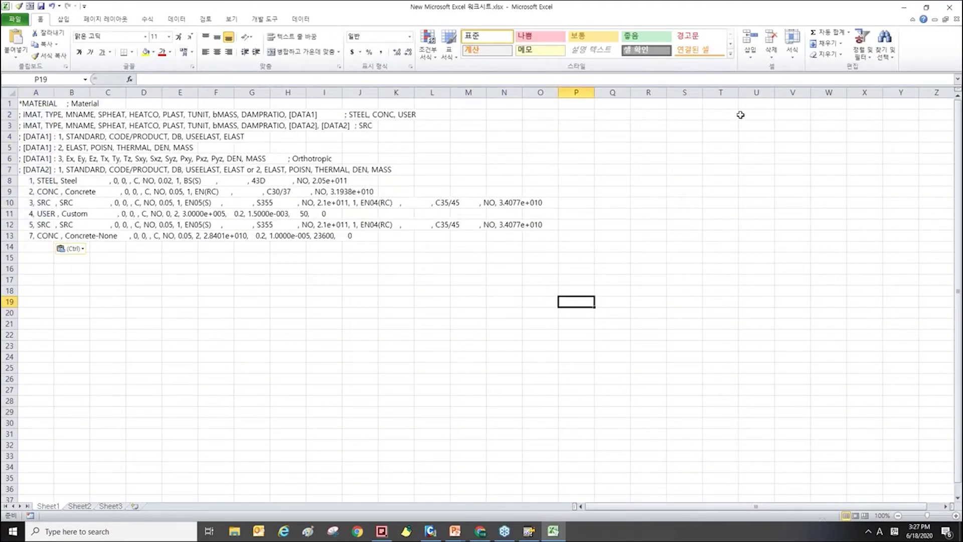
pyautogui.click(697, 167)
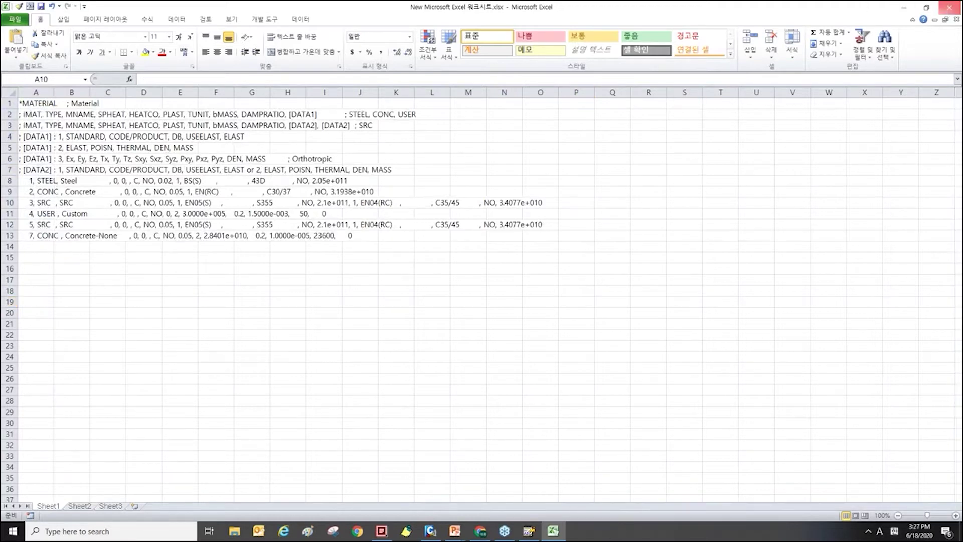
pyautogui.click(949, 7)
pyautogui.click(426, 278)
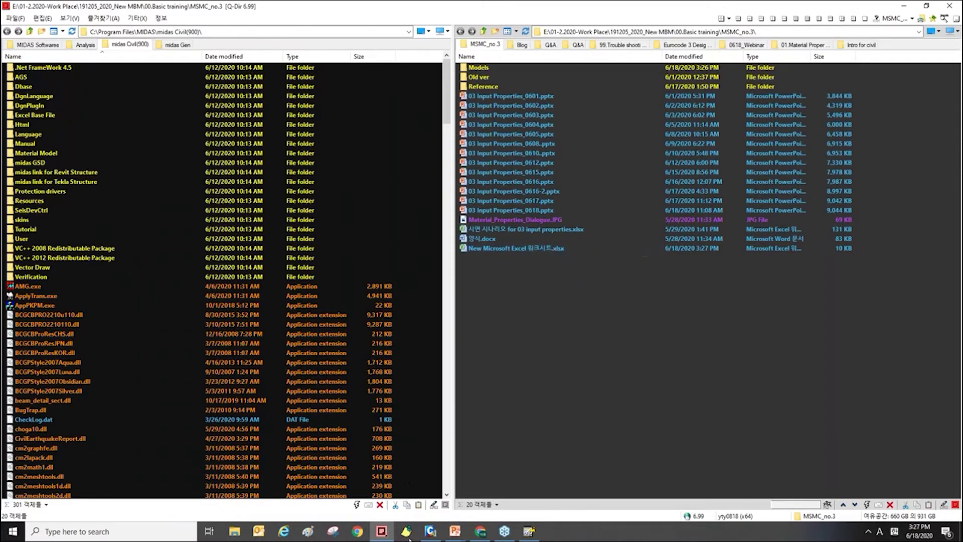
# Bring midas Civil forward and check the application menu's Import options without importing anything.
pyautogui.click(430, 531)
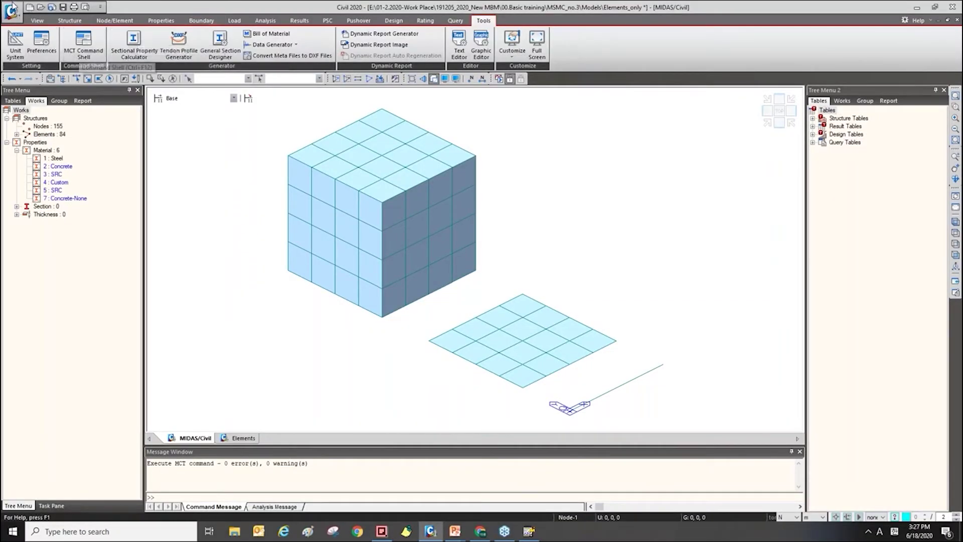
pyautogui.click(11, 9)
pyautogui.moveTo(42, 115)
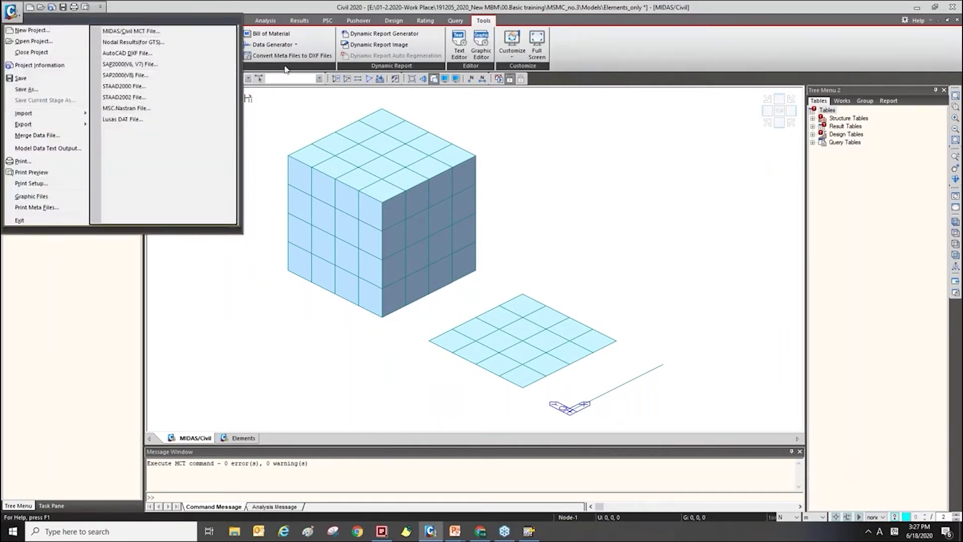
pyautogui.click(113, 361)
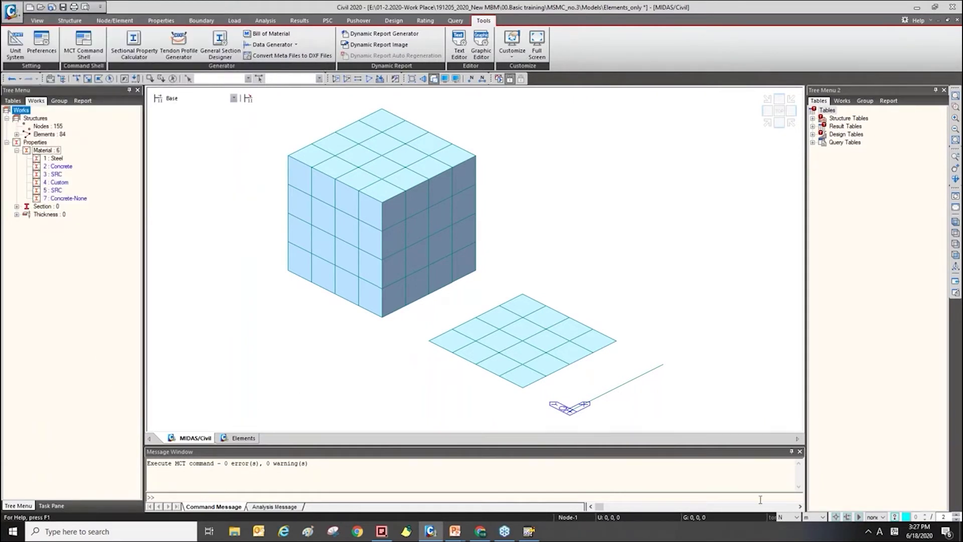
# Page the slideshow from the MCT Command Shell slide to slide 43 on material graphic options, then return to Civil.
pyautogui.click(456, 538)
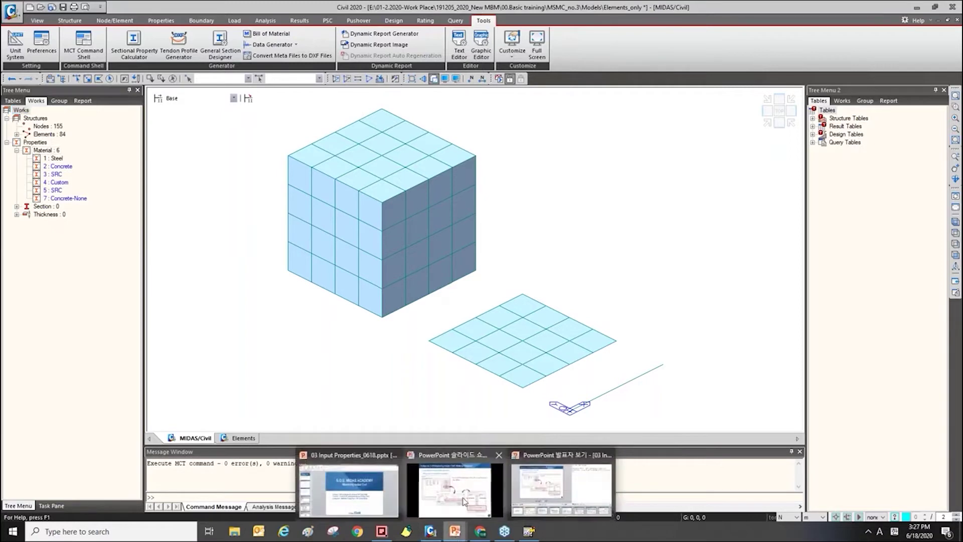
pyautogui.click(464, 500)
pyautogui.press('Right')
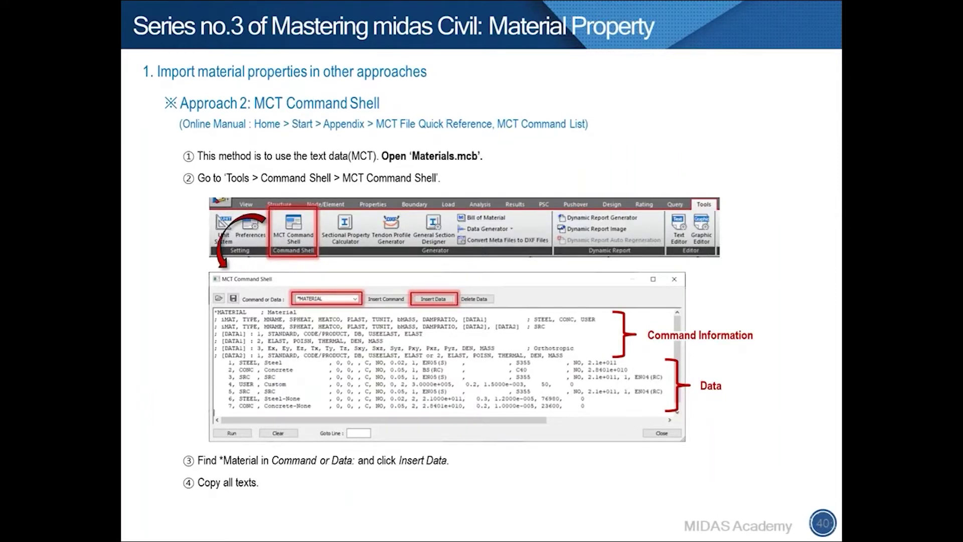
pyautogui.press('Right')
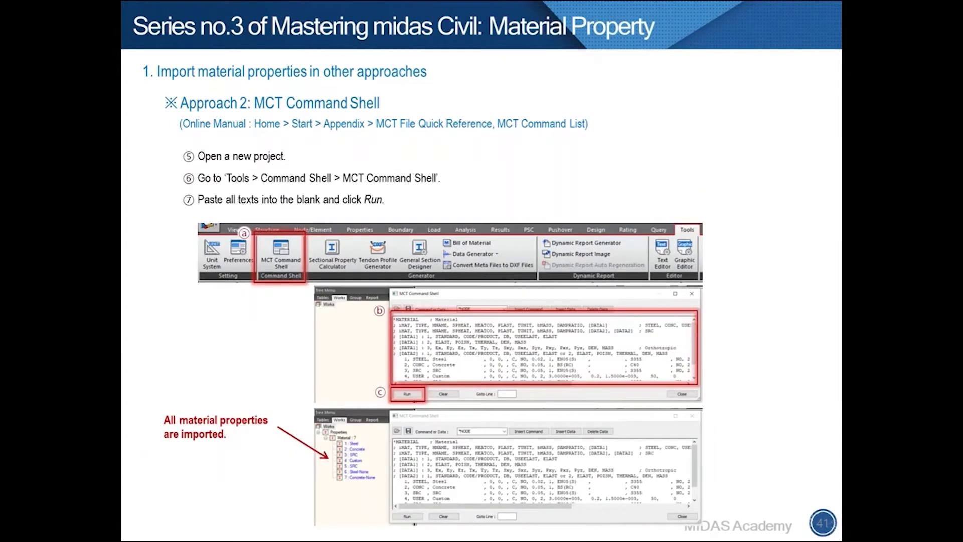
pyautogui.press('Left')
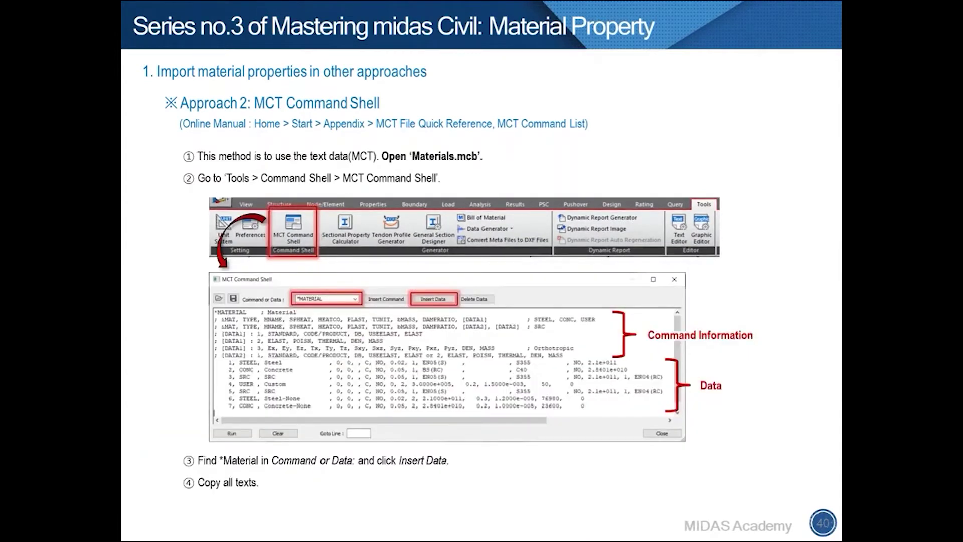
pyautogui.press('Right')
pyautogui.press('Right')
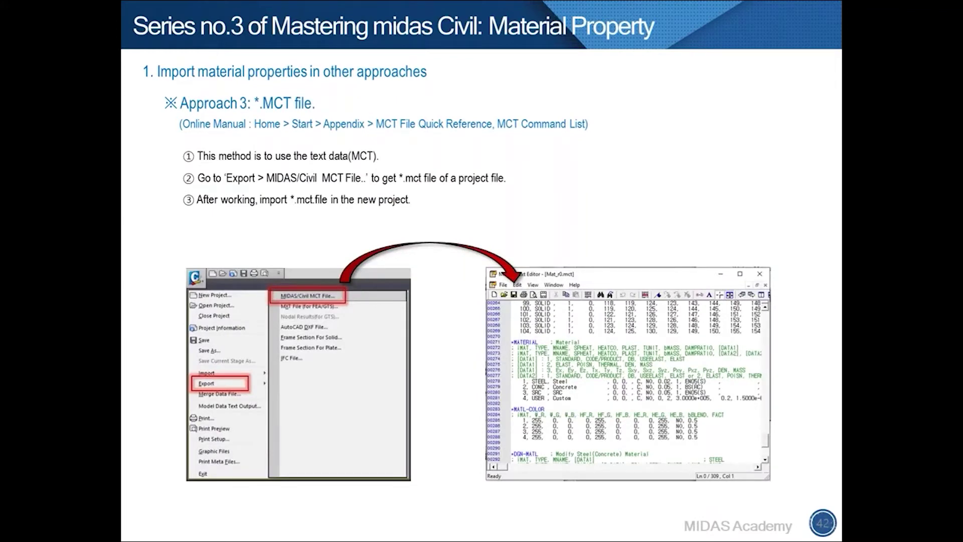
pyautogui.press('Right')
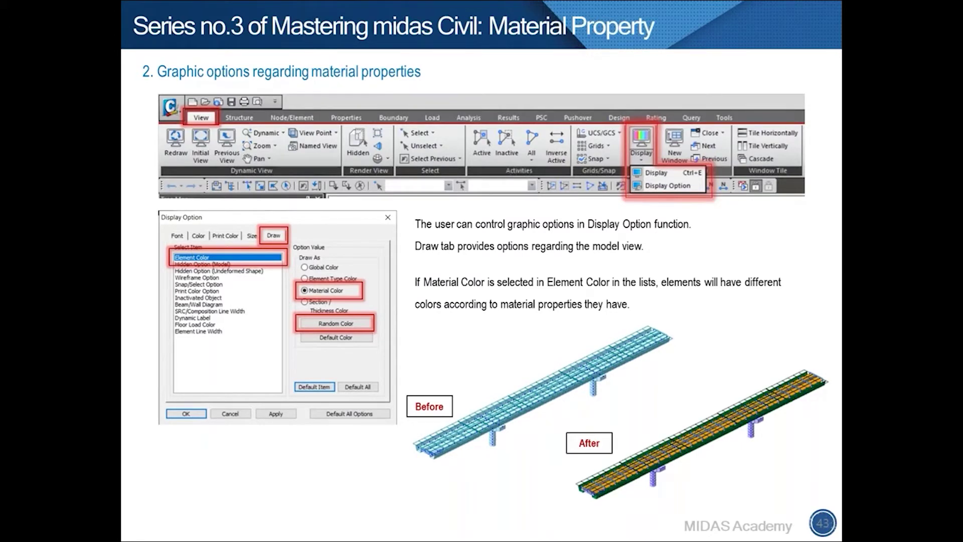
pyautogui.hotkey('alt', 'Tab')
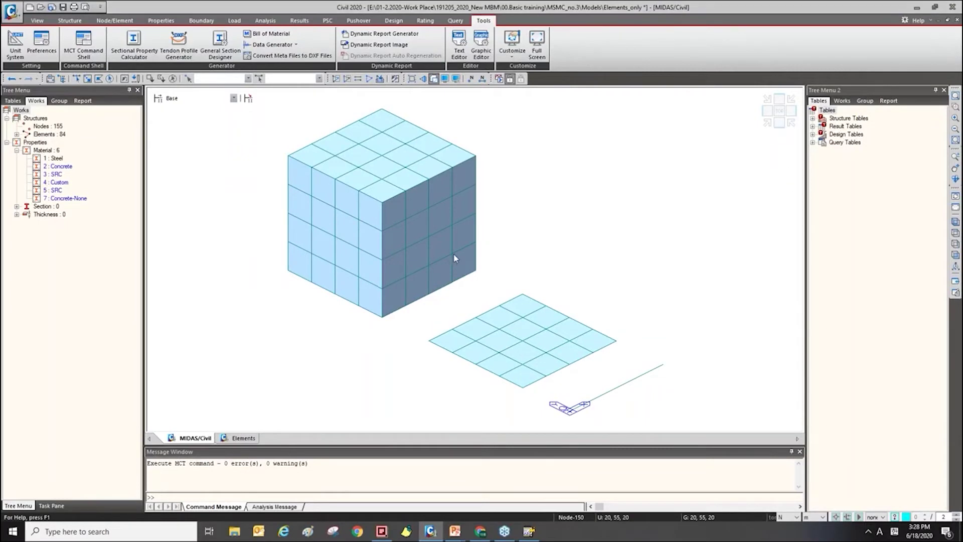
# Close Elements_only.mcb without saving its changes and acknowledge the CVLw disconnection message.
pyautogui.hotkey('ctrl', 'o')
pyautogui.click(409, 137)
pyautogui.press('Escape')
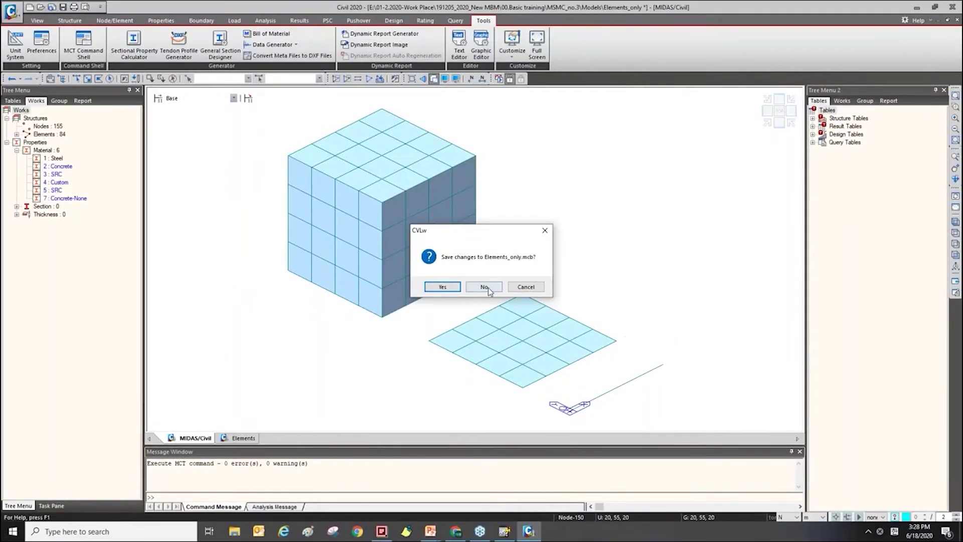
pyautogui.click(487, 288)
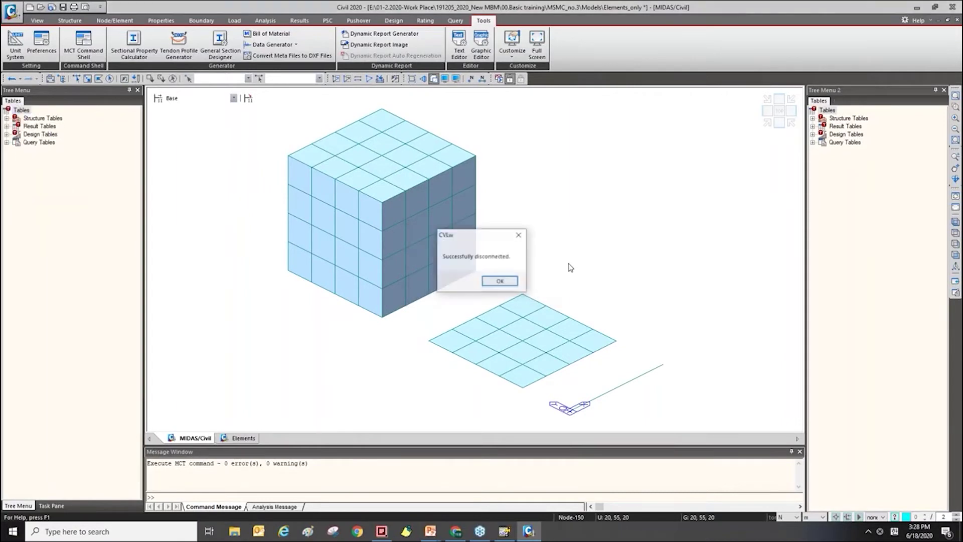
pyautogui.click(517, 281)
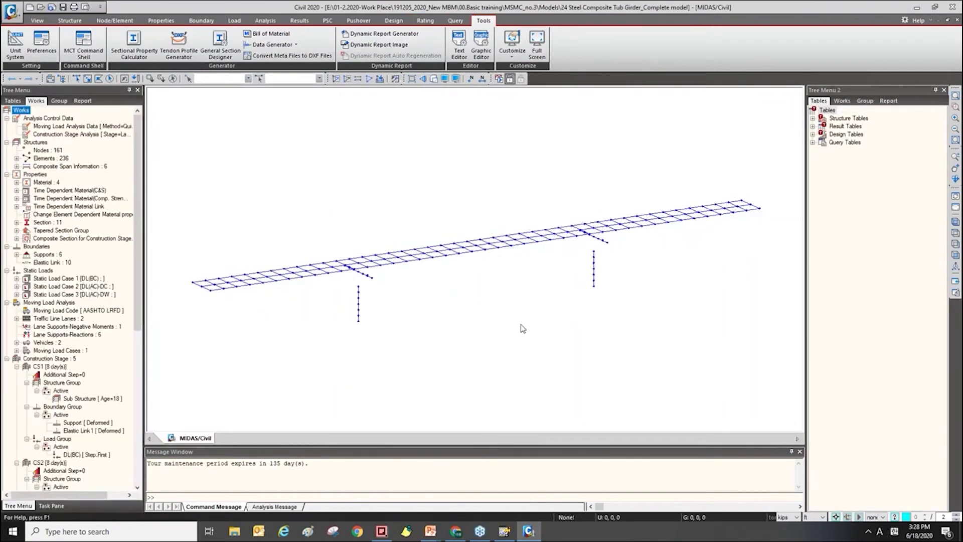
# Render the tub girder bridge as shaded solid members with Hidden (Ctrl+H) and fit it isometrically.
pyautogui.moveTo(520, 322)
pyautogui.keyDown('ctrl'); pyautogui.mouseDown(button='middle')
pyautogui.moveTo(451, 318)
pyautogui.moveTo(441, 306)
pyautogui.moveTo(471, 299)
pyautogui.moveTo(464, 307)
pyautogui.moveTo(577, 316)
pyautogui.moveTo(448, 317)
pyautogui.mouseUp(button='middle'); pyautogui.keyUp('ctrl')
pyautogui.hotkey('ctrl', 'h')
pyautogui.hotkey('ctrl', 'h')
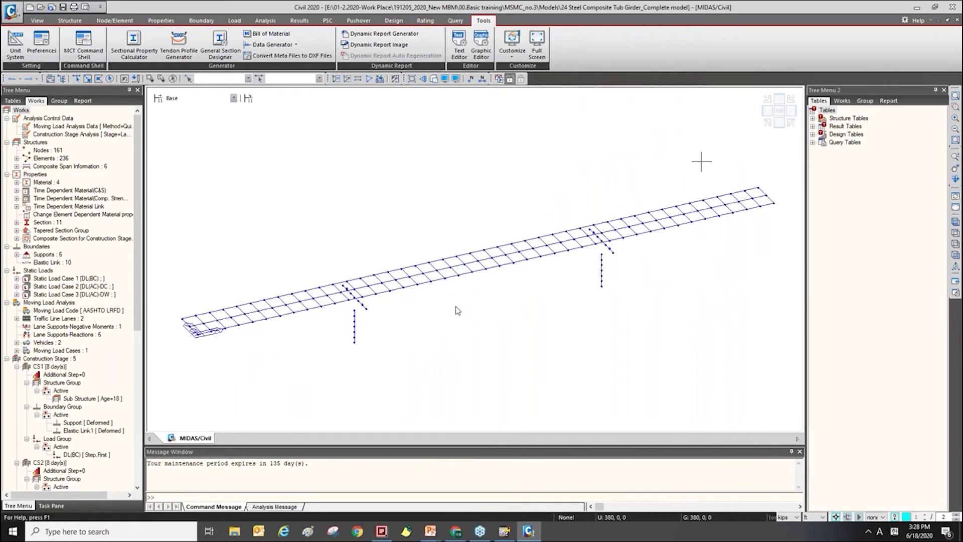
pyautogui.hotkey('ctrl', 'h')
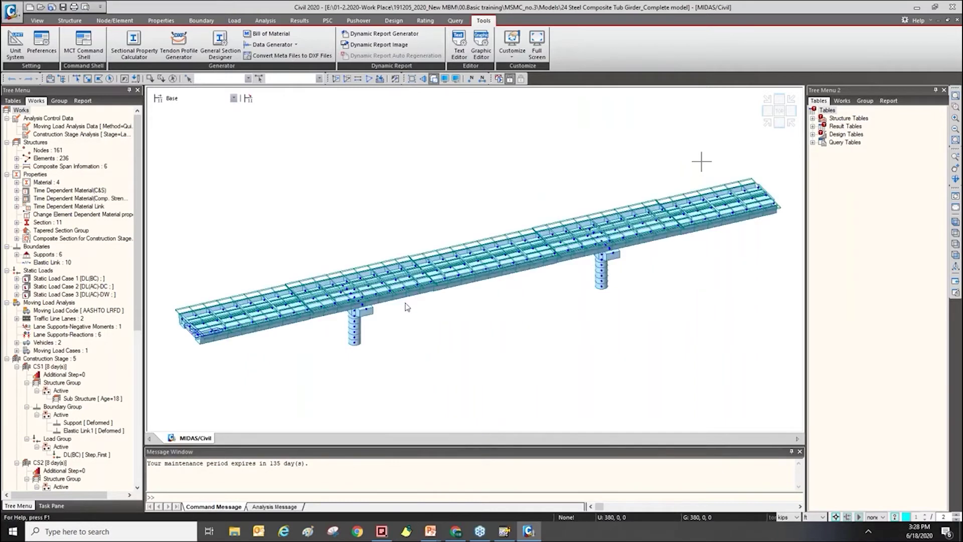
pyautogui.scroll(3, 271, 287)
pyautogui.scroll(3, 270, 287)
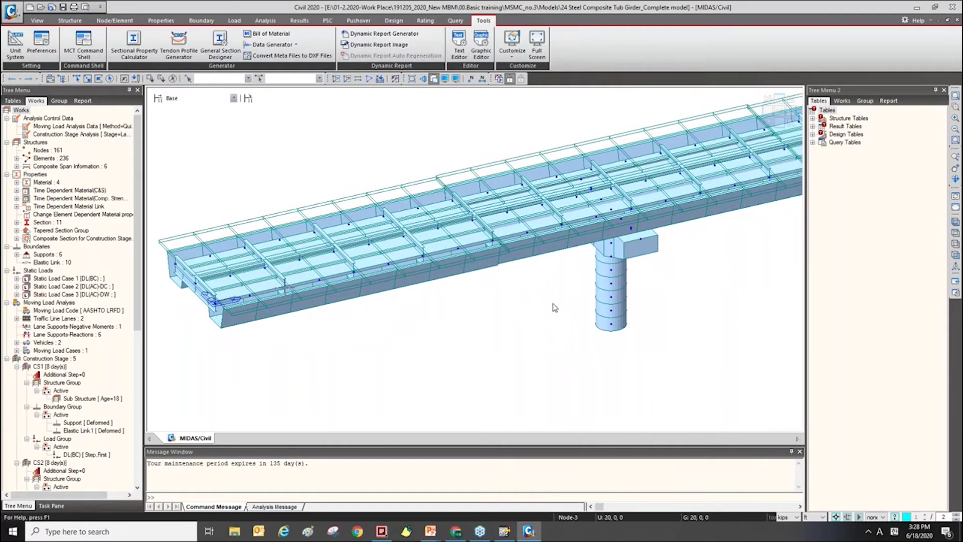
pyautogui.scroll(-3, 507, 291)
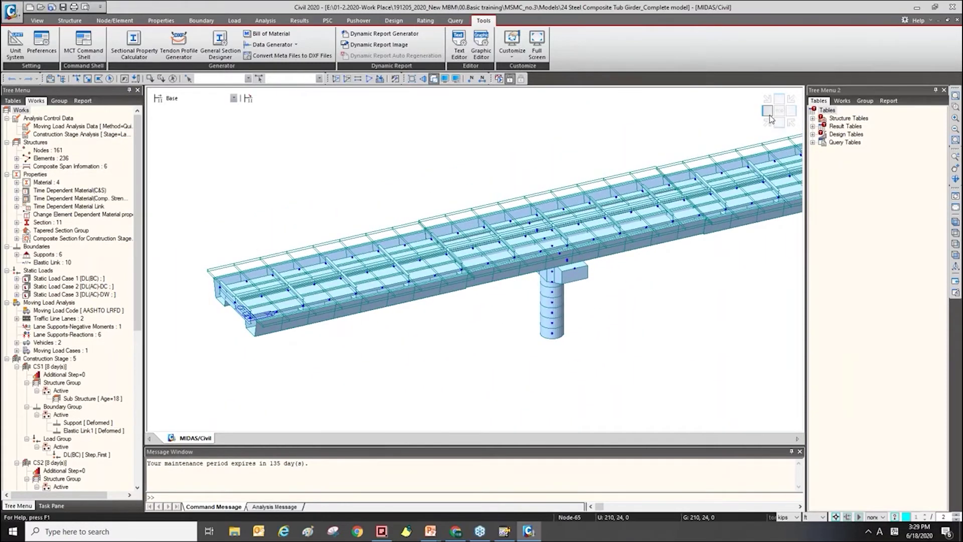
pyautogui.click(772, 123)
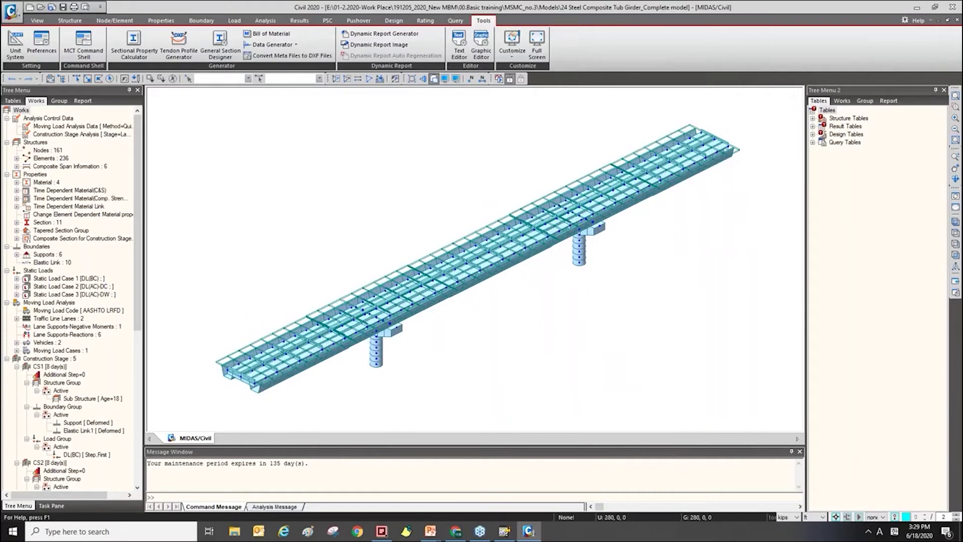
# In Display Option's Draw tab, set Element Color to Material Color with random colours and apply it.
pyautogui.click(456, 79)
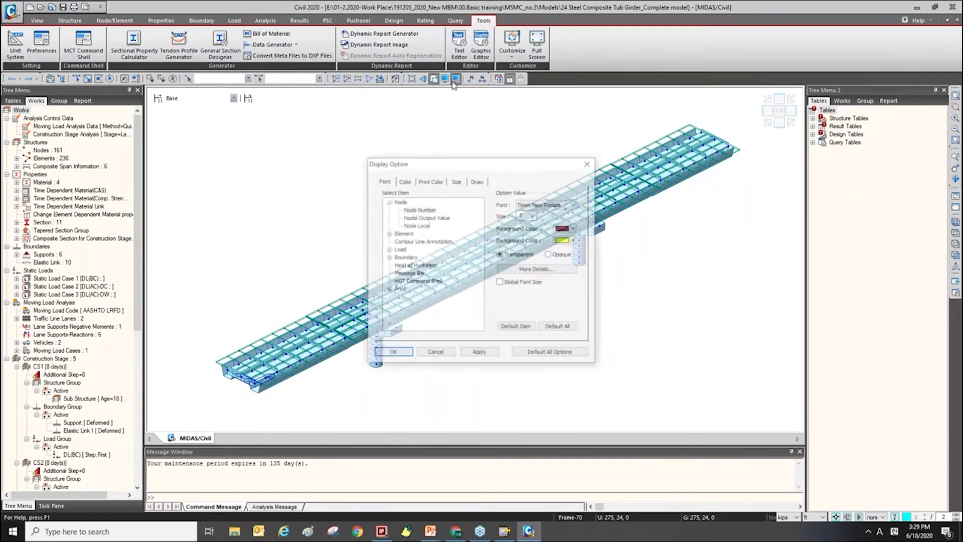
pyautogui.moveTo(439, 150); pyautogui.dragTo(324, 119)
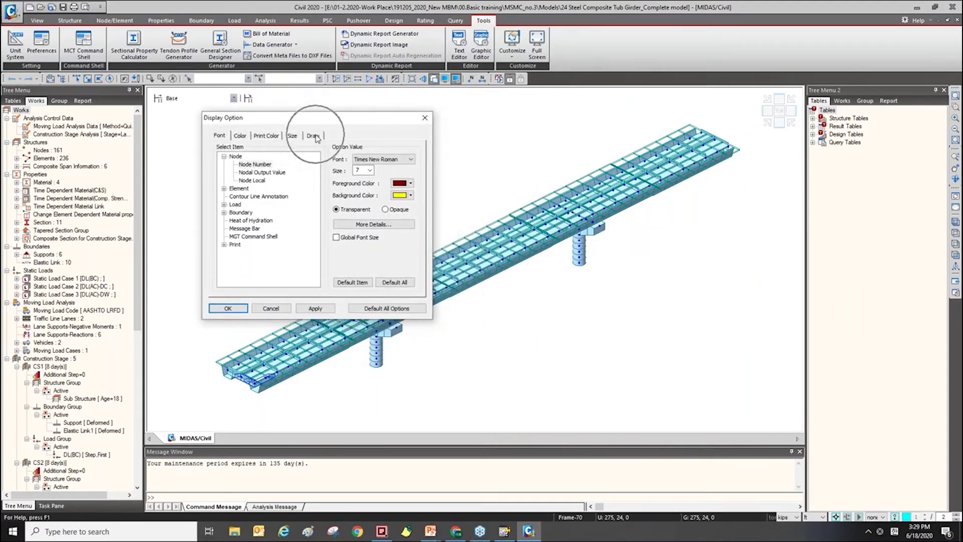
pyautogui.click(314, 136)
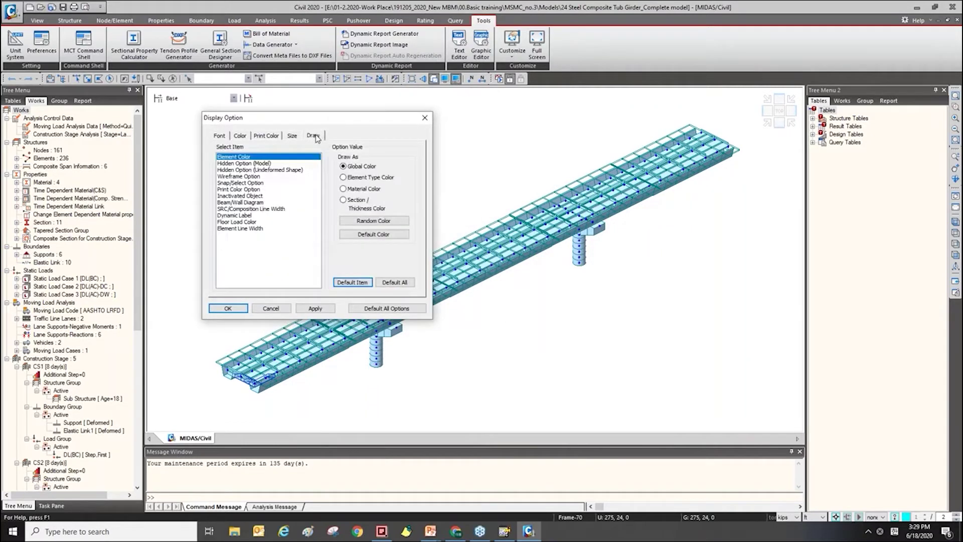
pyautogui.click(250, 164)
pyautogui.click(250, 158)
pyautogui.moveTo(350, 117); pyautogui.dragTo(374, 78)
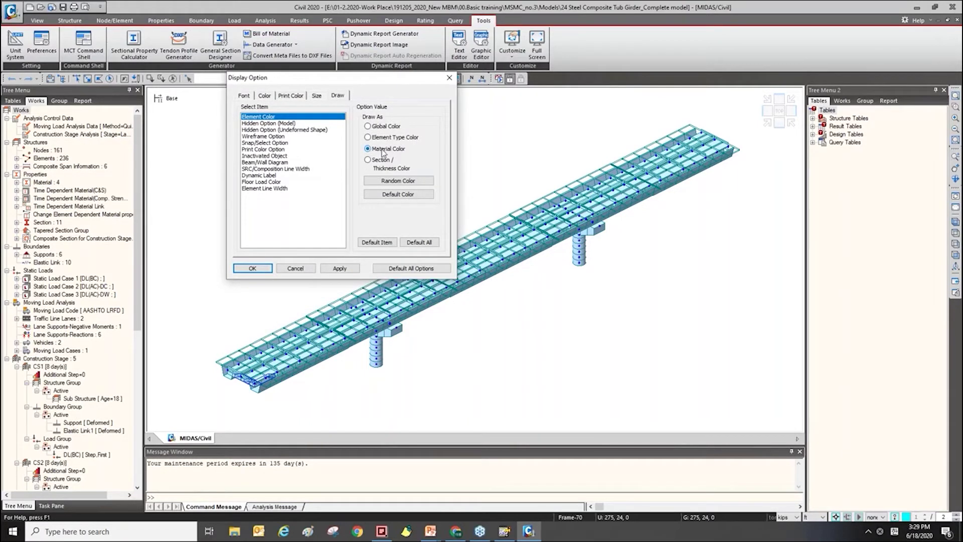
pyautogui.click(400, 182)
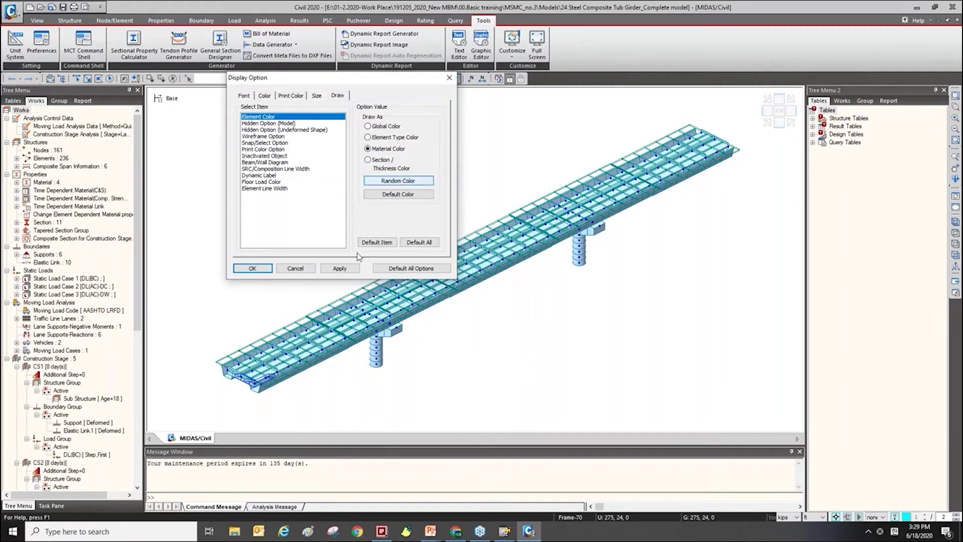
pyautogui.click(347, 269)
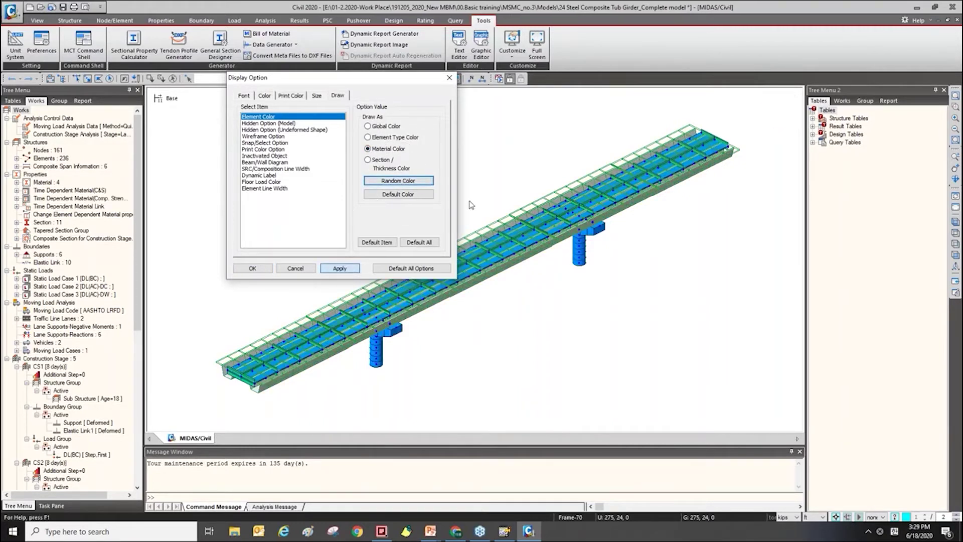
pyautogui.moveTo(281, 78); pyautogui.dragTo(80, 99)
pyautogui.click(535, 228)
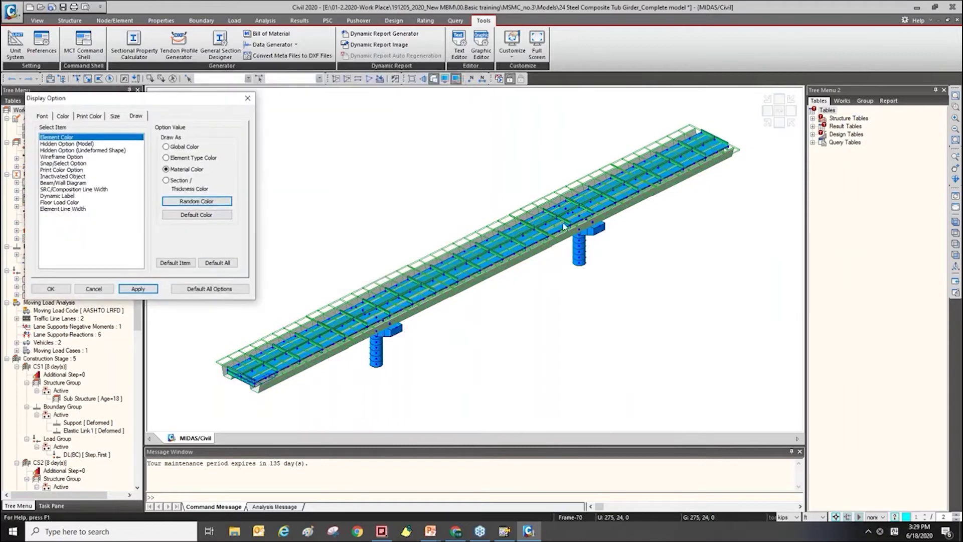
pyautogui.click(93, 289)
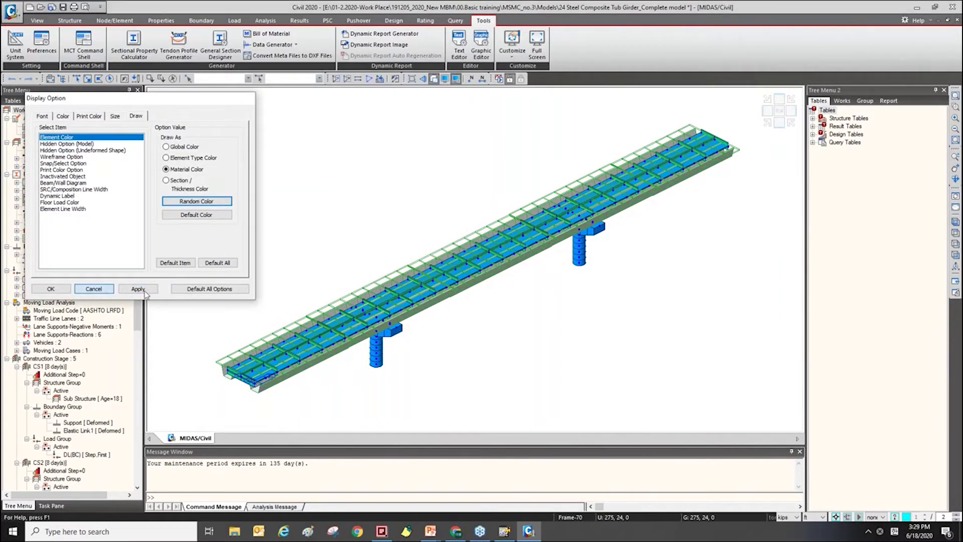
pyautogui.scroll(5, 330, 326)
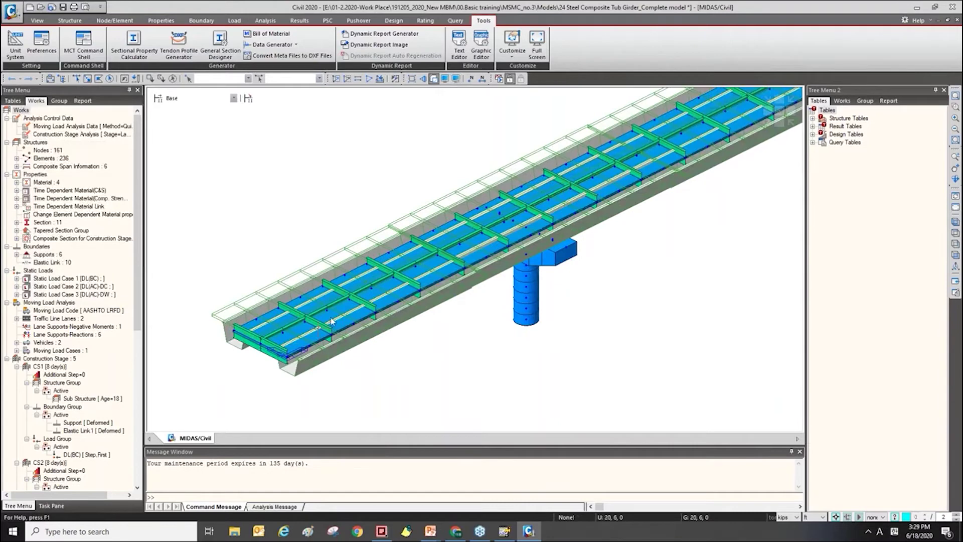
pyautogui.moveTo(329, 324); pyautogui.dragTo(357, 281, button='middle')
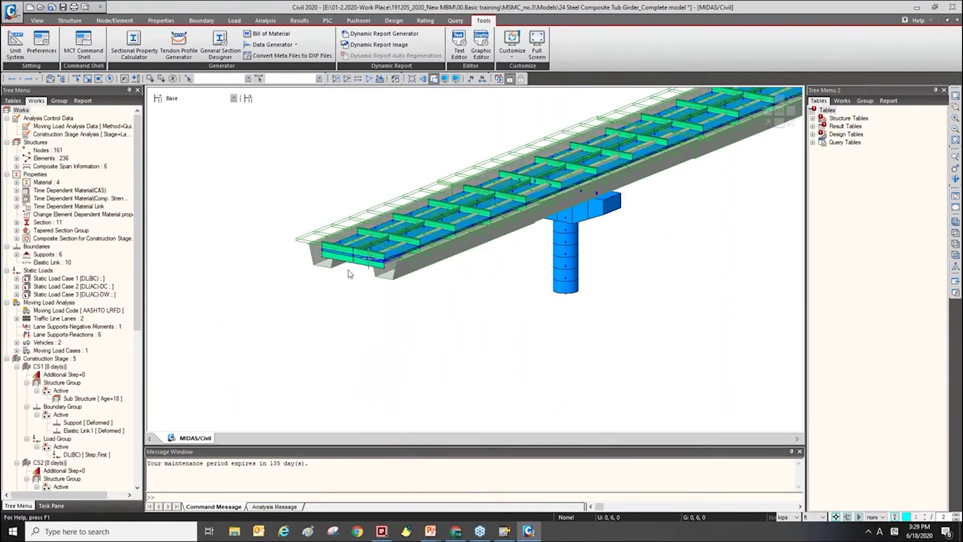
# Expand Material in the Works tree and activate only the A53 steel girders.
pyautogui.scroll(3, 385, 239)
pyautogui.scroll(2, 385, 239)
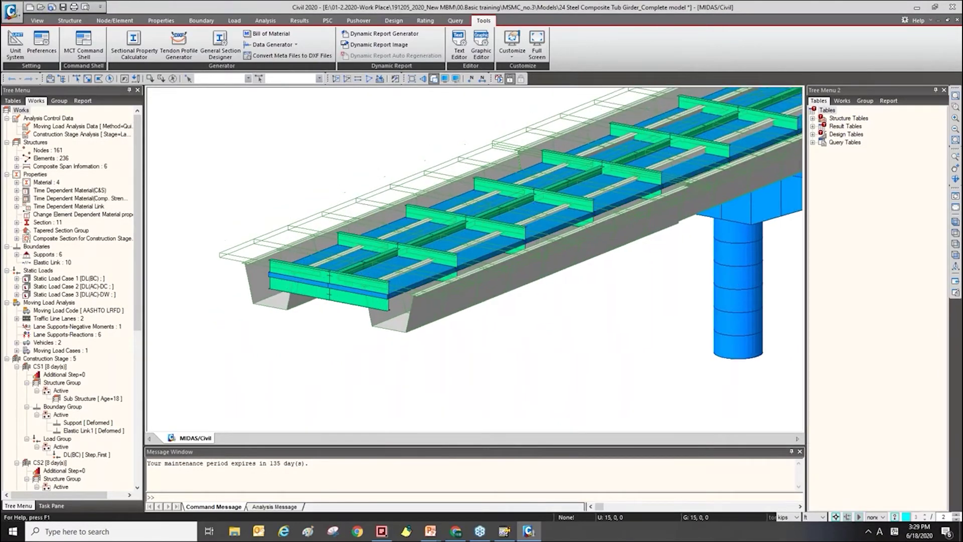
pyautogui.keyDown('ctrl'); pyautogui.moveTo(527, 280); pyautogui.dragTo(557, 271, button='middle'); pyautogui.keyUp('ctrl')
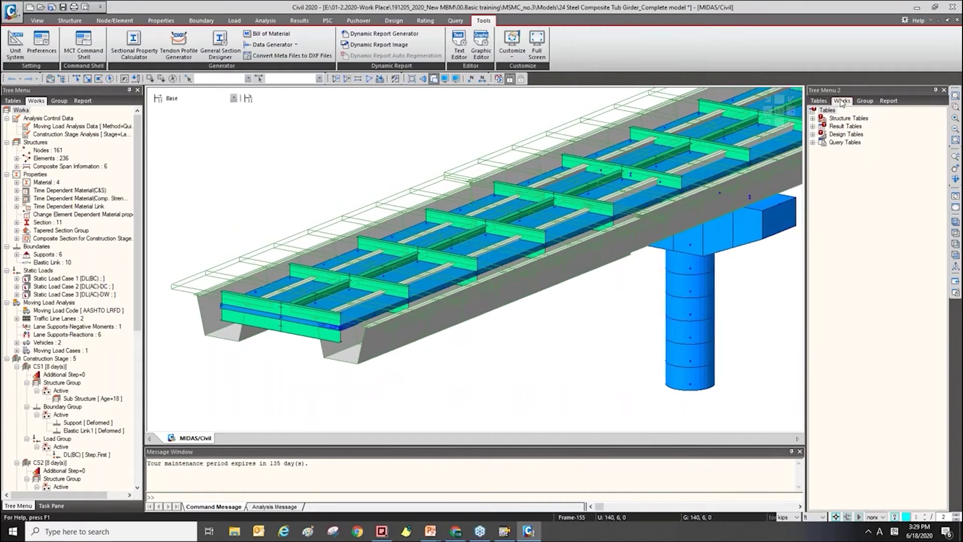
pyautogui.click(841, 101)
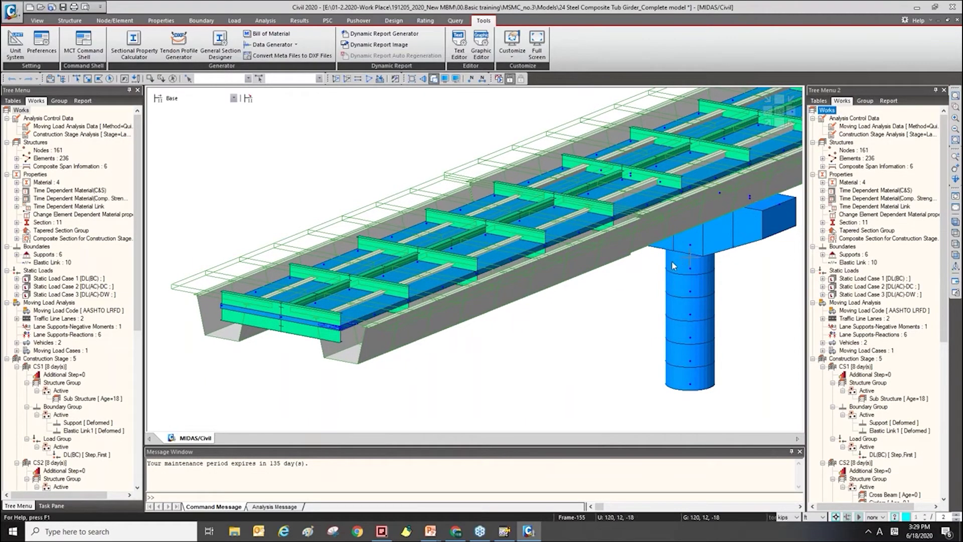
pyautogui.scroll(-1, 673, 266)
pyautogui.scroll(-1, 687, 258)
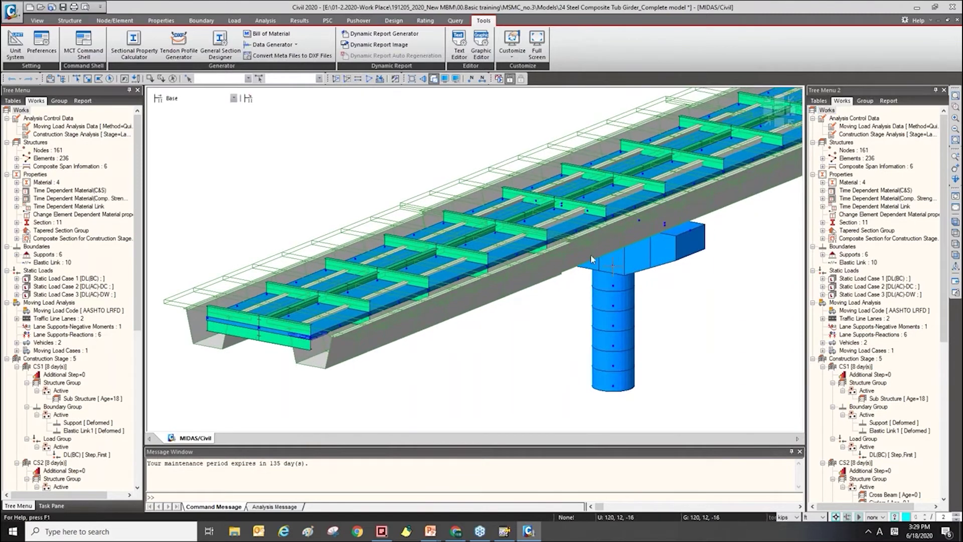
pyautogui.scroll(-1, 510, 225)
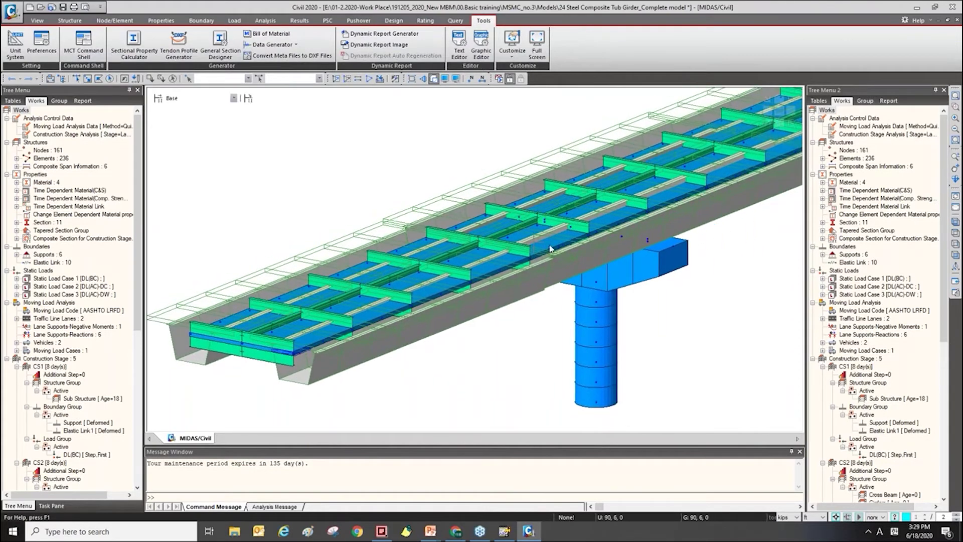
pyautogui.hotkey('ctrl', 'h')
pyautogui.hotkey('ctrl', 'h')
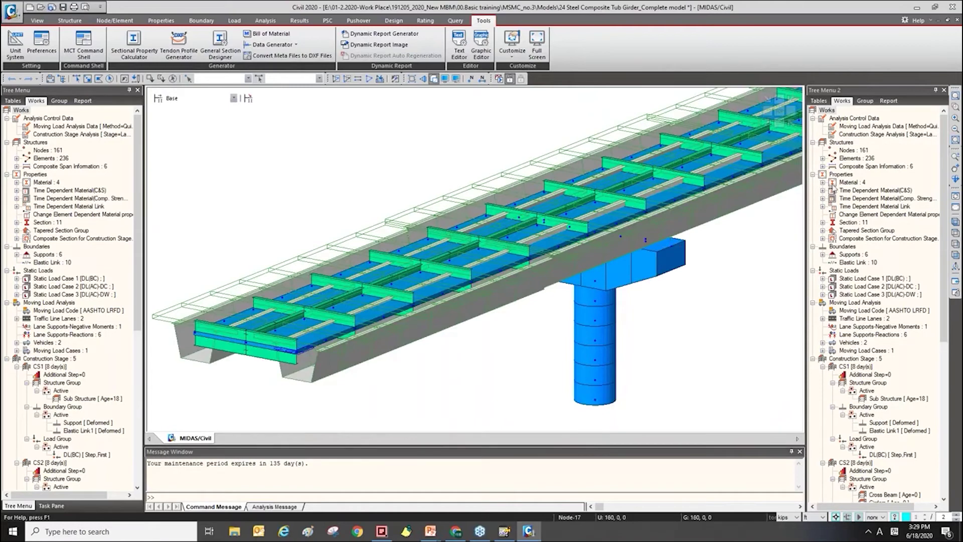
pyautogui.click(823, 182)
pyautogui.click(858, 190)
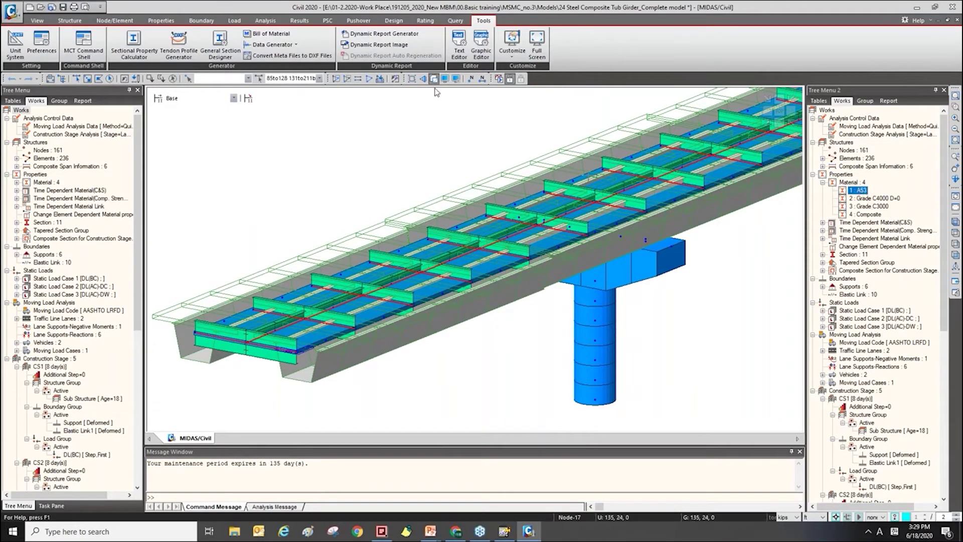
pyautogui.click(368, 80)
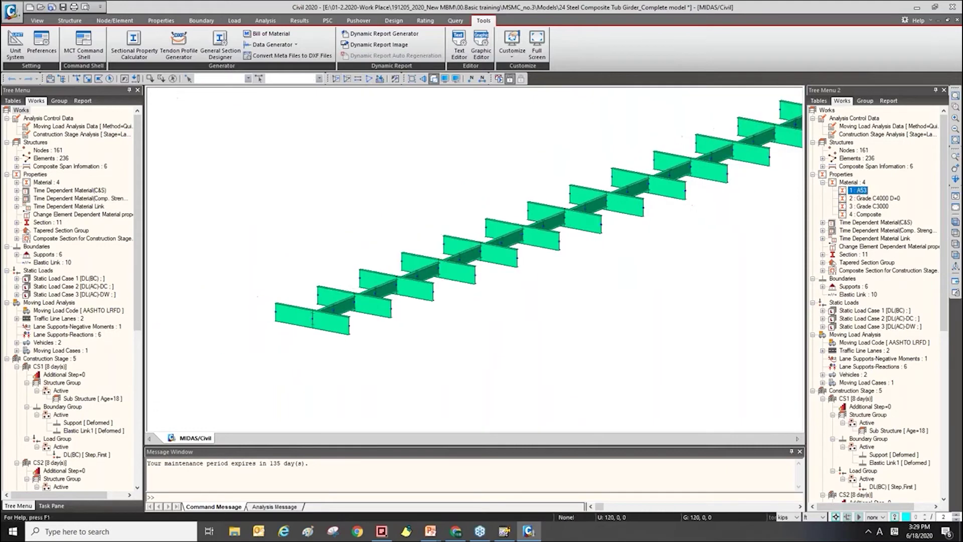
# Activate all elements, isolate the Grade C4000 D=0 deck, then bring the full bridge back.
pyautogui.scroll(-3, 649, 221)
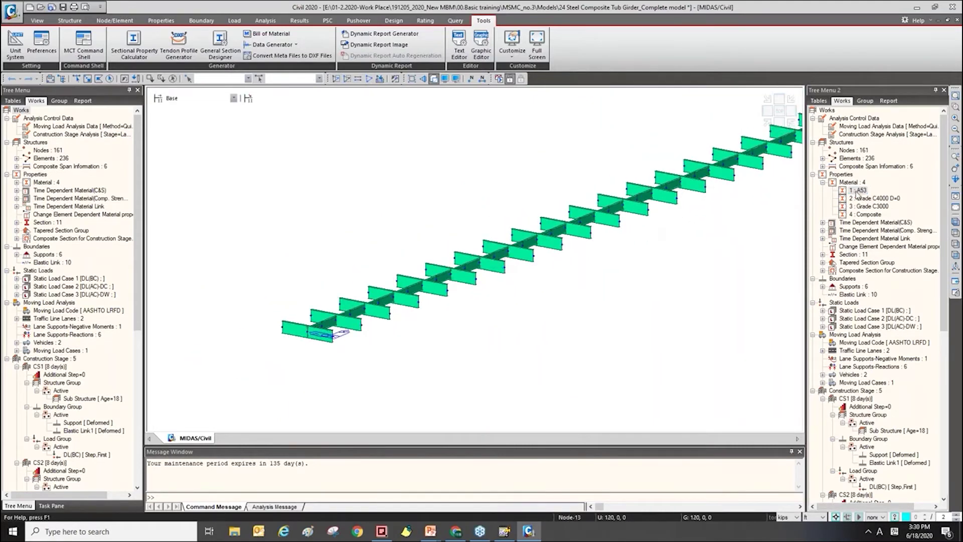
pyautogui.scroll(1, 602, 150)
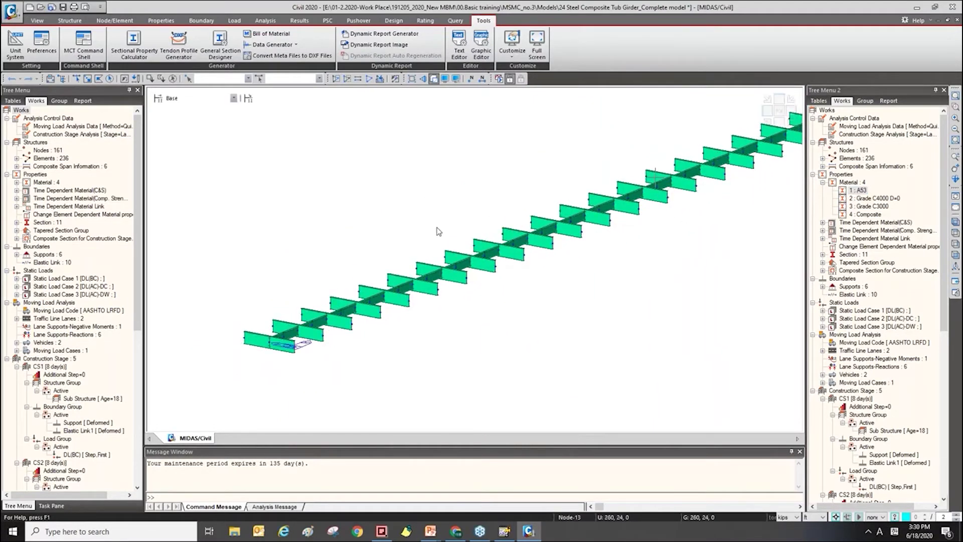
pyautogui.click(379, 79)
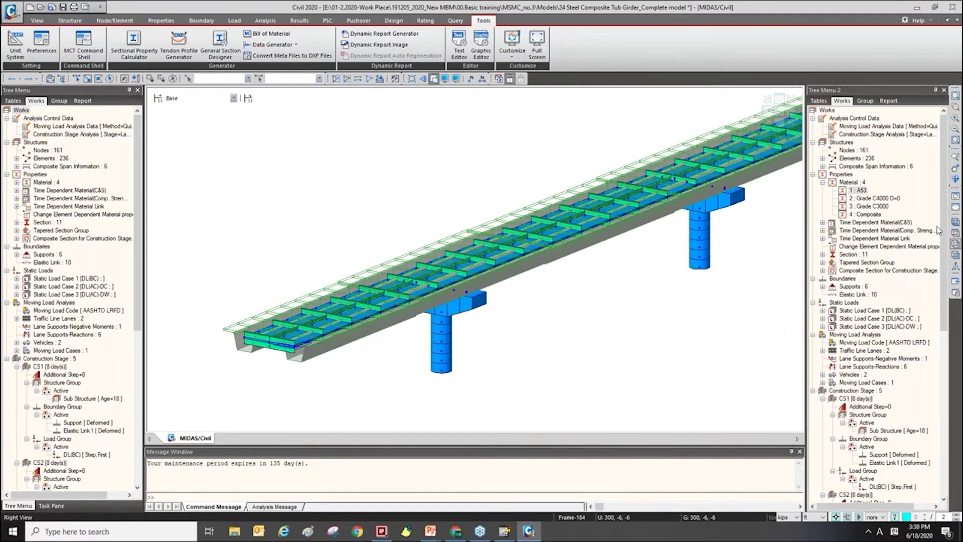
pyautogui.moveTo(873, 198); pyautogui.dragTo(595, 230)
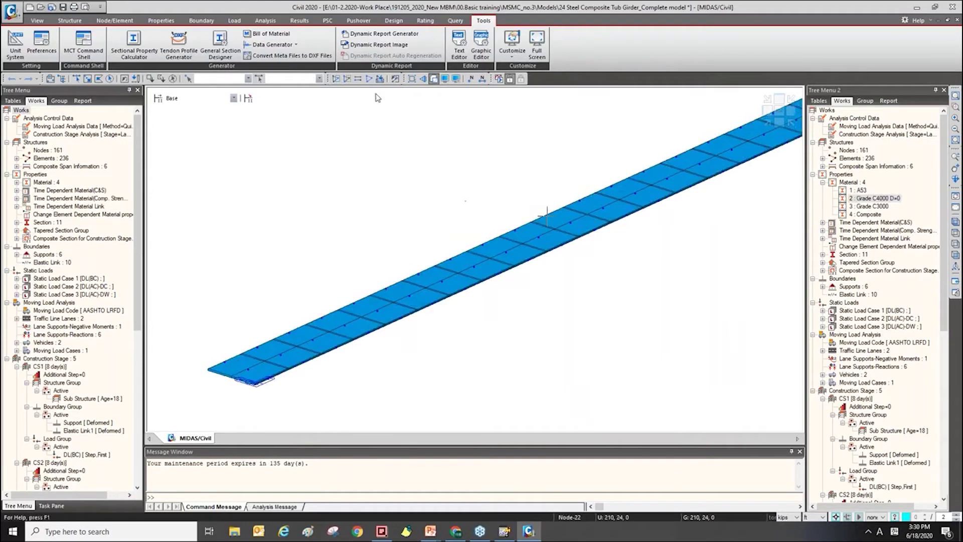
pyautogui.click(358, 79)
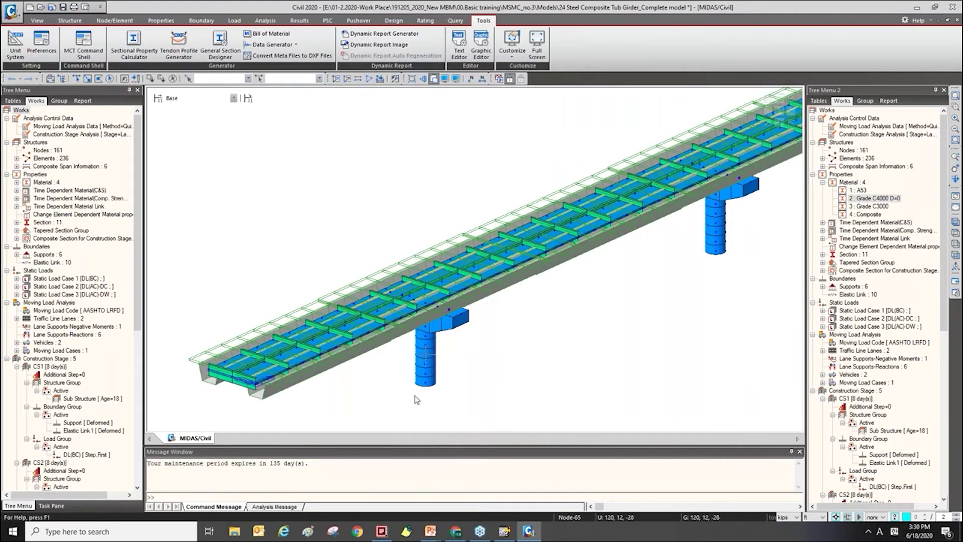
pyautogui.click(456, 79)
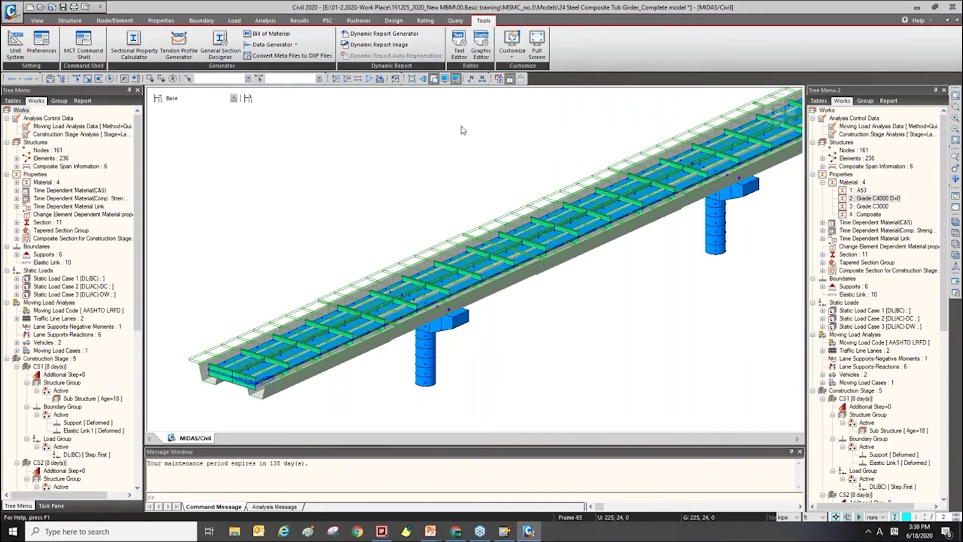
pyautogui.click(477, 181)
# On the Color tab, expand Material and its A53, Grade C4000 D=0, Grade C3000 and Composite entries.
pyautogui.moveTo(407, 162); pyautogui.dragTo(390, 115)
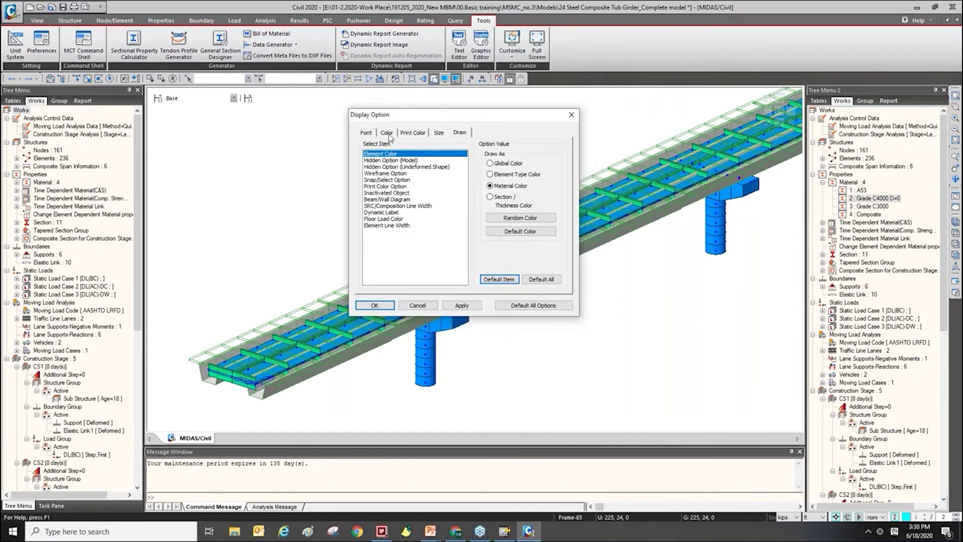
pyautogui.click(387, 133)
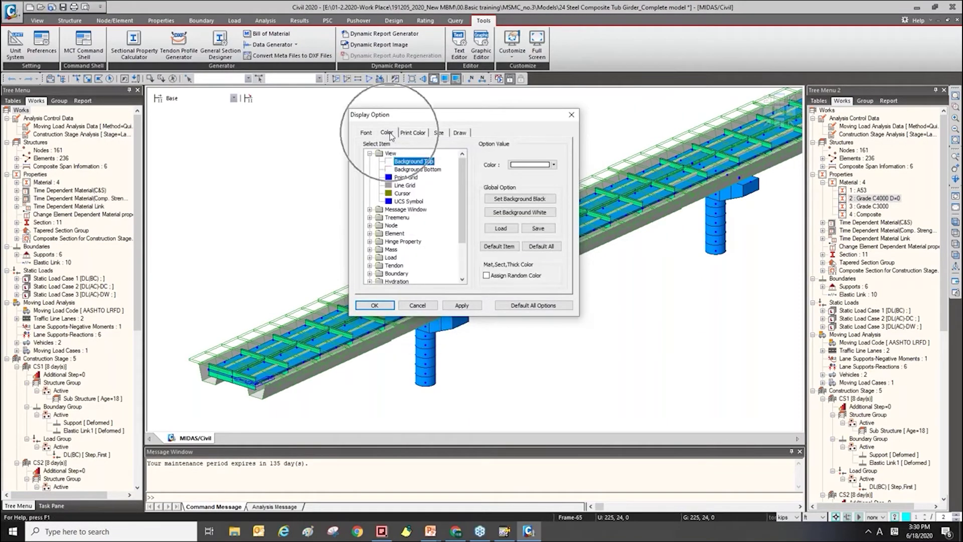
pyautogui.scroll(-2, 423, 210)
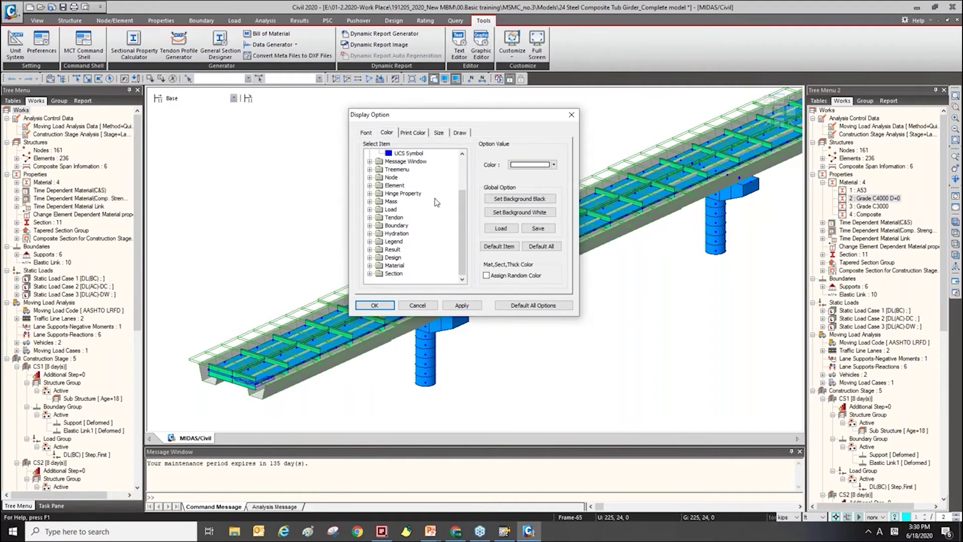
pyautogui.click(370, 265)
pyautogui.click(379, 242)
pyautogui.scroll(-1, 382, 249)
pyautogui.click(379, 249)
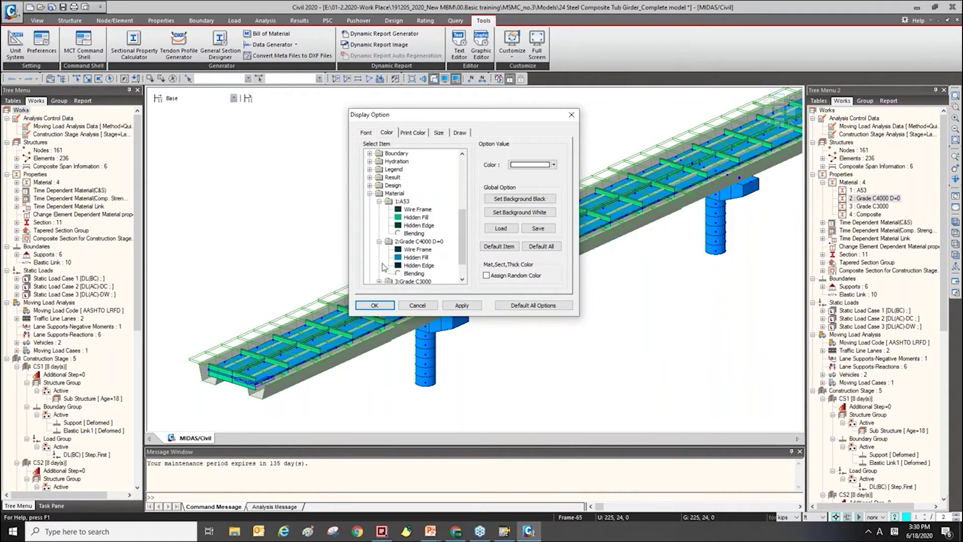
pyautogui.scroll(-1, 382, 266)
pyautogui.click(379, 257)
pyautogui.scroll(-1, 381, 273)
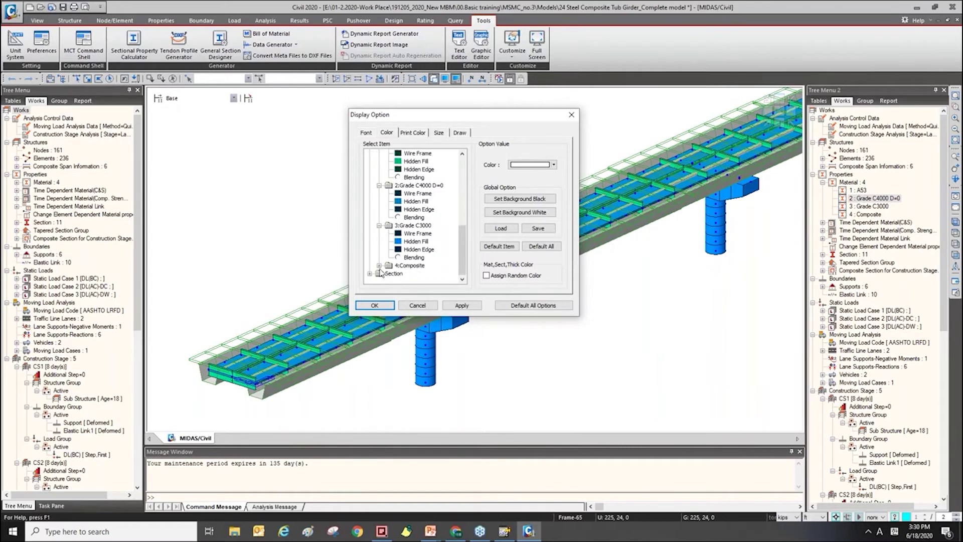
pyautogui.click(379, 265)
pyautogui.scroll(-1, 419, 221)
# Set Grade C3000's Hidden Fill to yellow, apply it, and close Display Option.
pyautogui.click(416, 209)
pyautogui.click(528, 166)
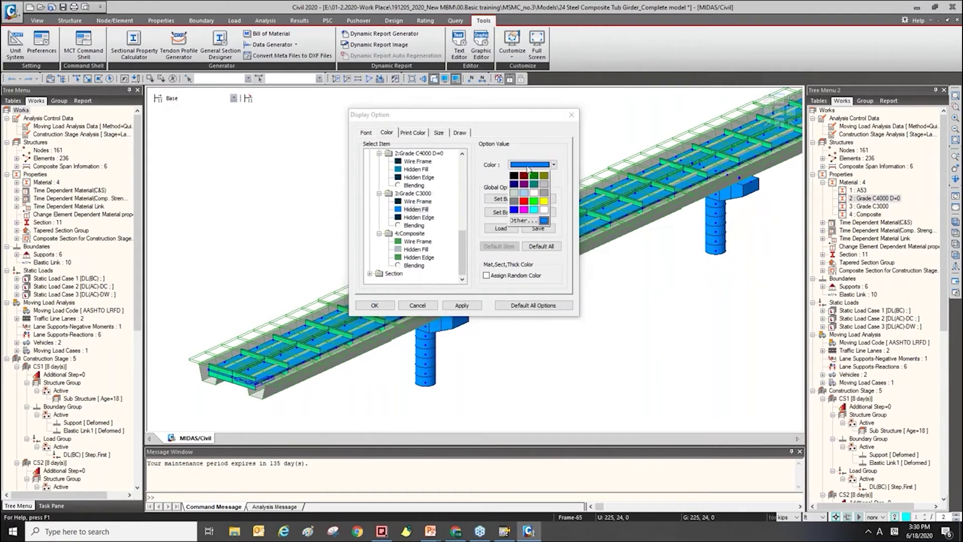
pyautogui.click(544, 201)
pyautogui.click(461, 305)
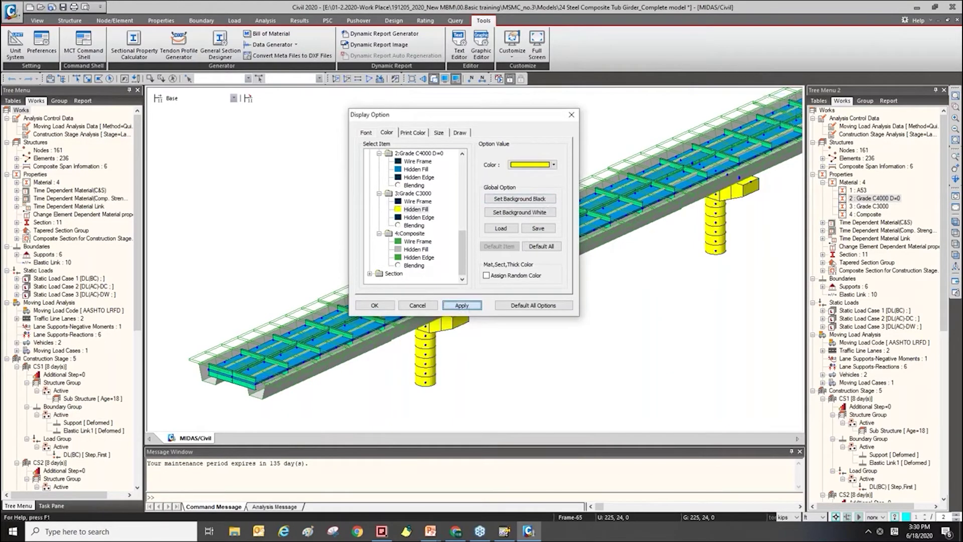
pyautogui.click(417, 242)
pyautogui.click(415, 250)
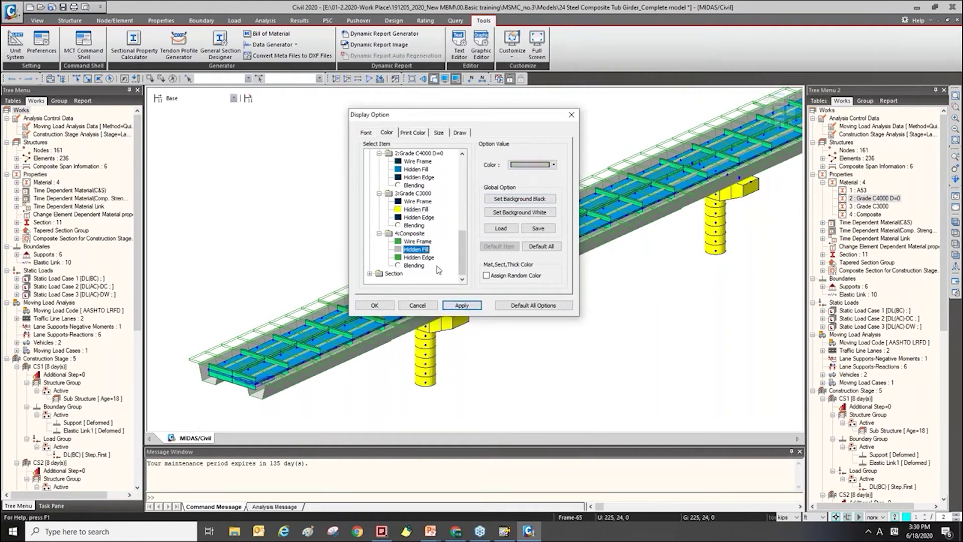
pyautogui.click(422, 307)
pyautogui.keyDown('ctrl'); pyautogui.moveTo(425, 308); pyautogui.dragTo(682, 194, button='middle'); pyautogui.keyUp('ctrl')
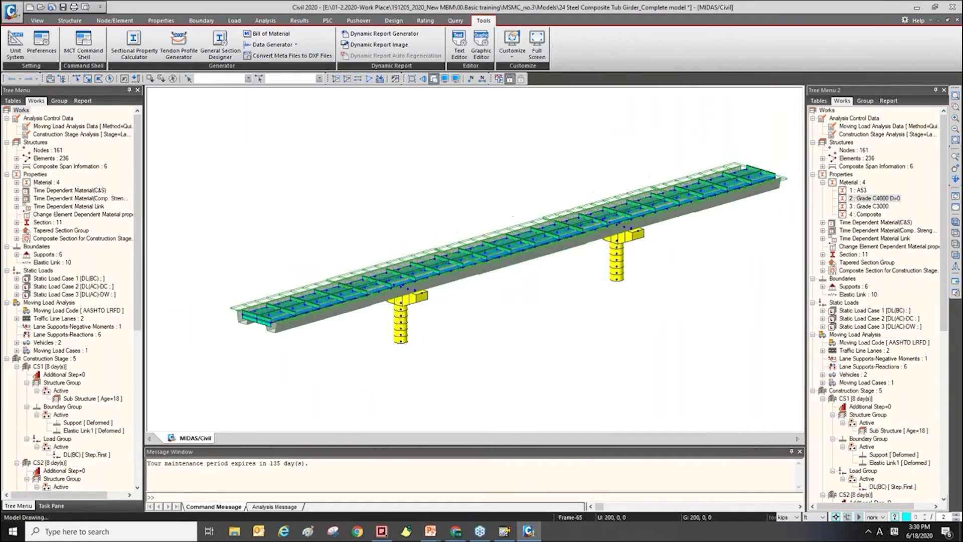
pyautogui.moveTo(682, 195)
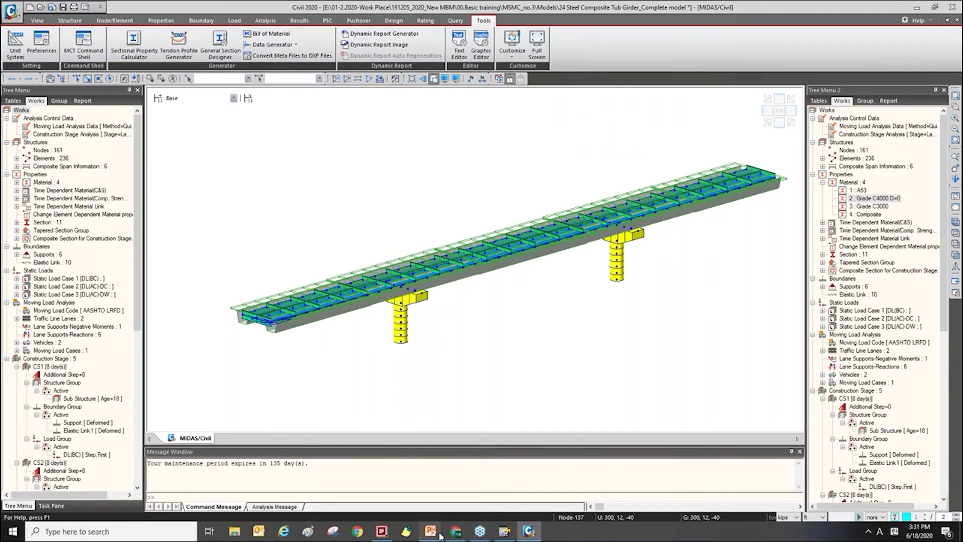
# Move the slideshow to slide 45 on Bill of Material, then switch back to midas Civil.
pyautogui.moveTo(440, 536)
pyautogui.click(438, 505)
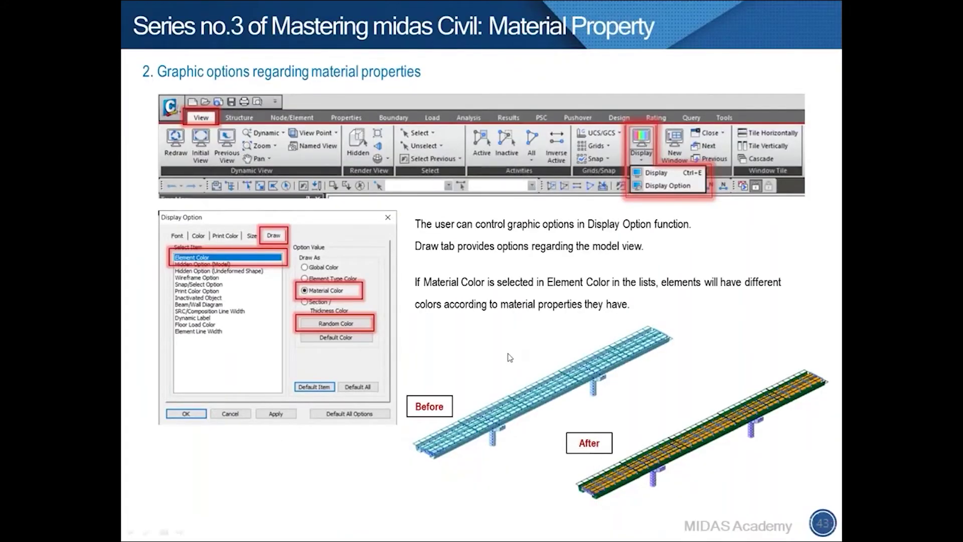
pyautogui.press('Right')
pyautogui.press('Right')
pyautogui.press('Right')
pyautogui.press('Left')
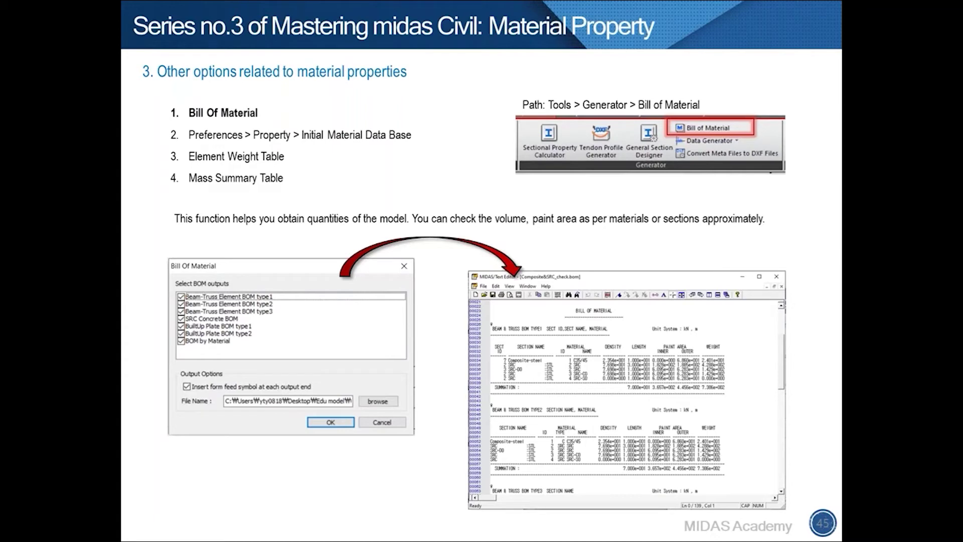
pyautogui.hotkey('alt', 'Tab')
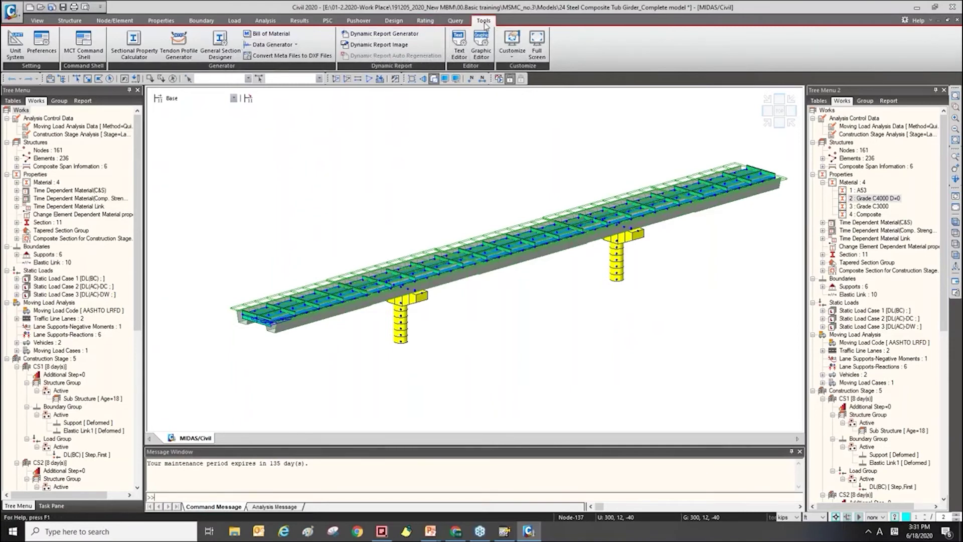
# Generate the Bill of Material report with all outputs, including Beam-Truss Element BOM type2.
pyautogui.click(282, 38)
pyautogui.moveTo(461, 192); pyautogui.dragTo(363, 133)
pyautogui.click(342, 161)
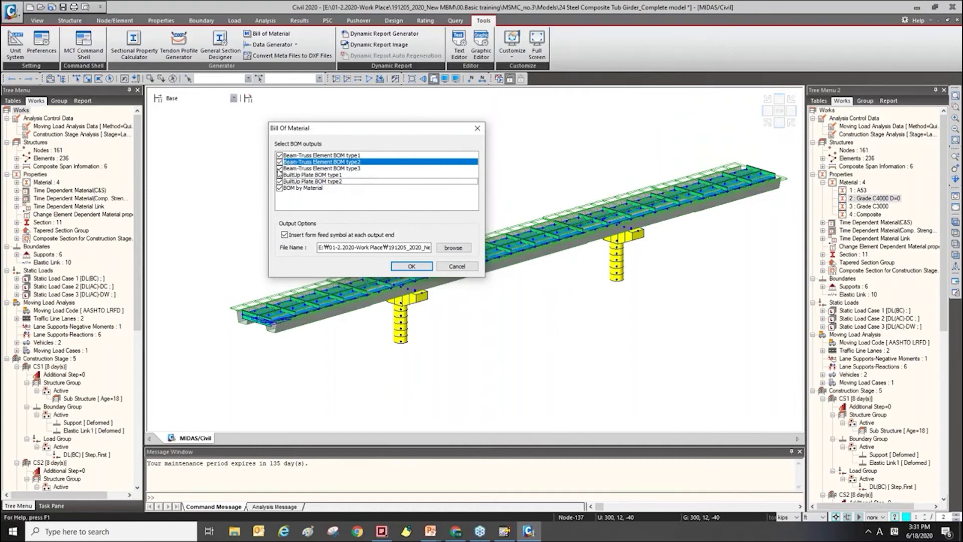
pyautogui.click(404, 268)
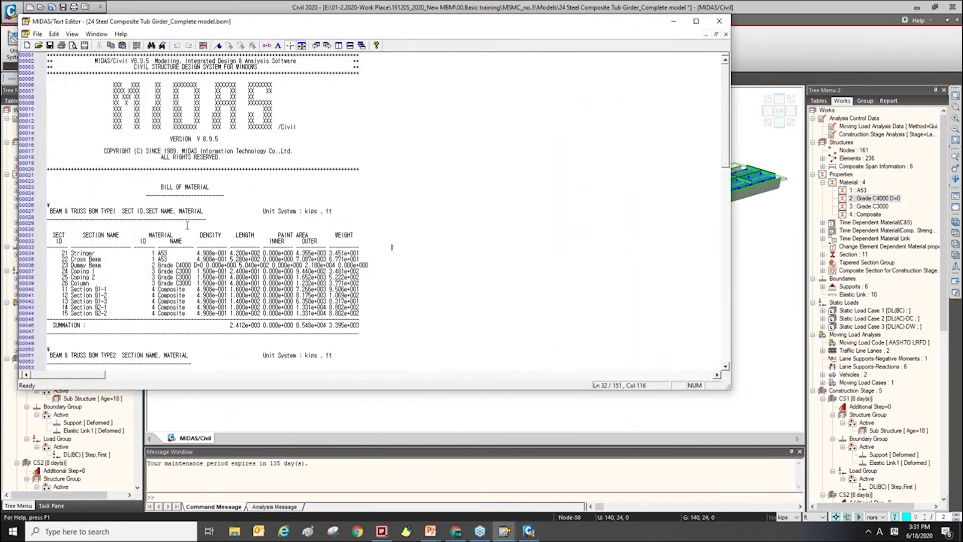
# Scroll through the .bom report's TYPE1 section, material and built-up plate tables.
pyautogui.click(169, 226)
pyautogui.scroll(-3, 167, 181)
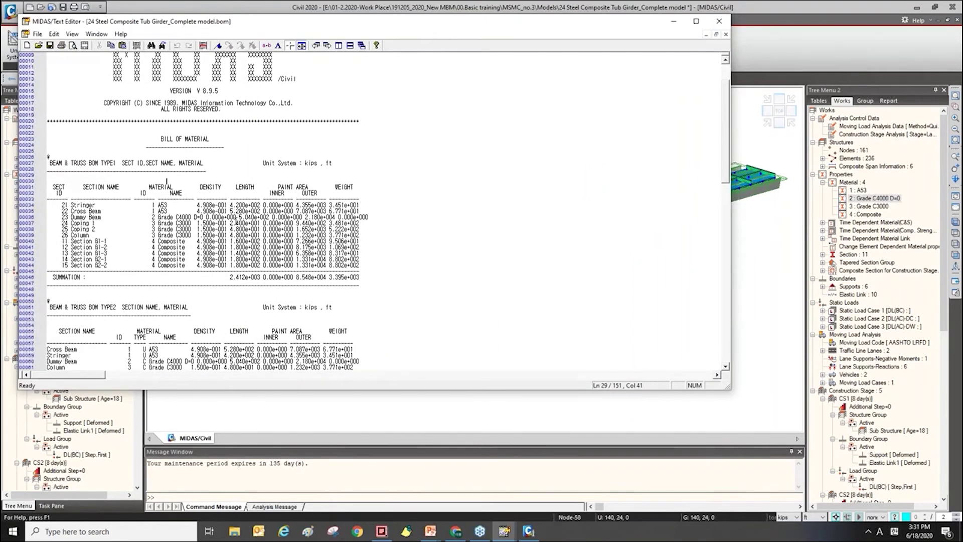
pyautogui.click(235, 186)
pyautogui.scroll(-3, 374, 188)
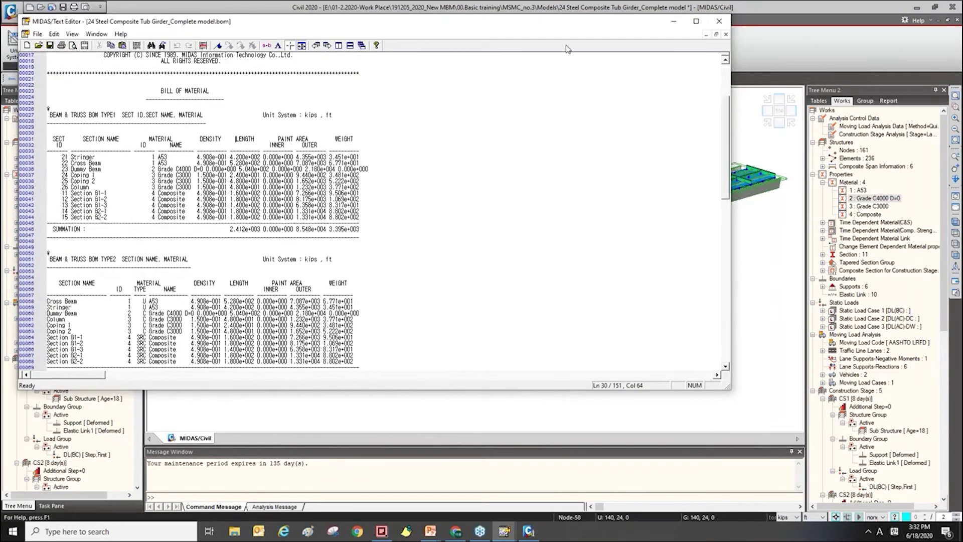
pyautogui.moveTo(568, 20); pyautogui.dragTo(634, 61)
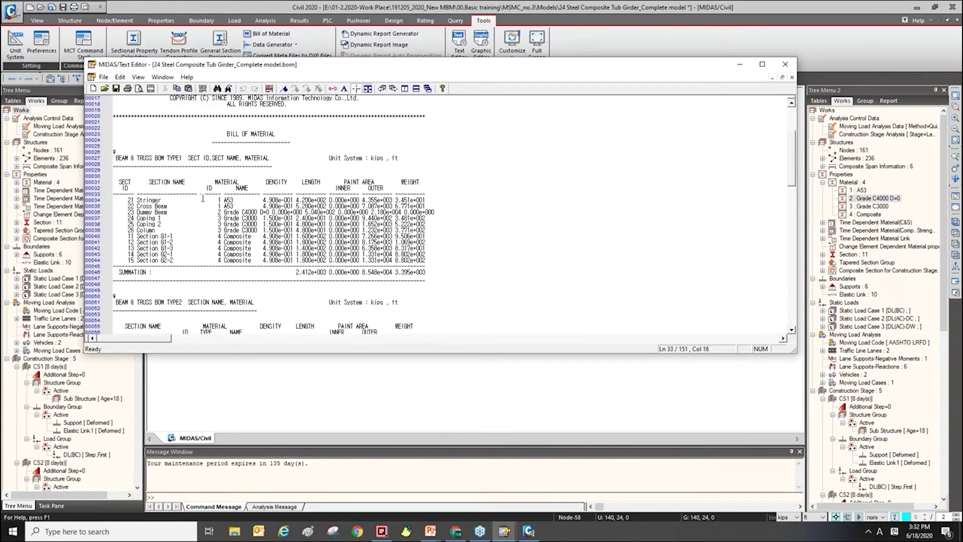
pyautogui.click(220, 194)
pyautogui.scroll(-7, 224, 199)
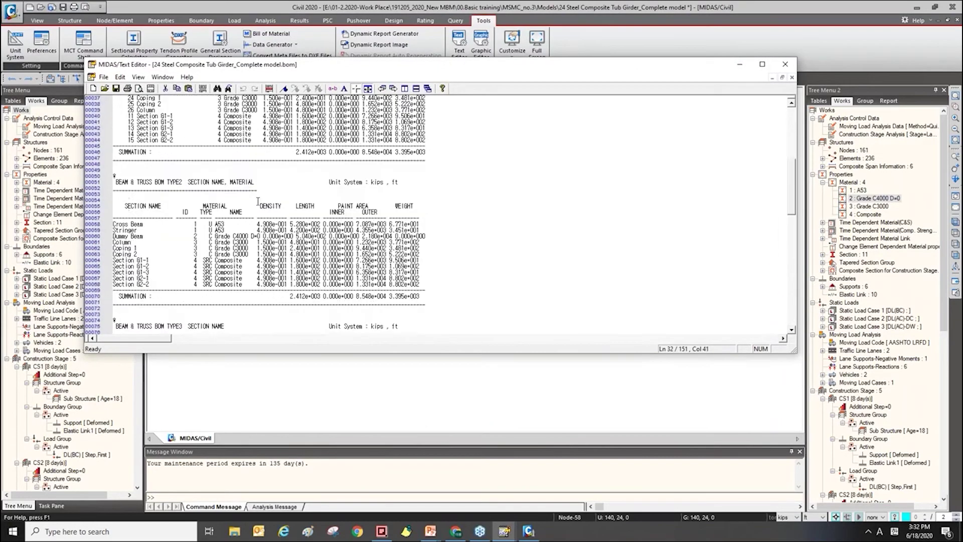
pyautogui.scroll(-20, 257, 206)
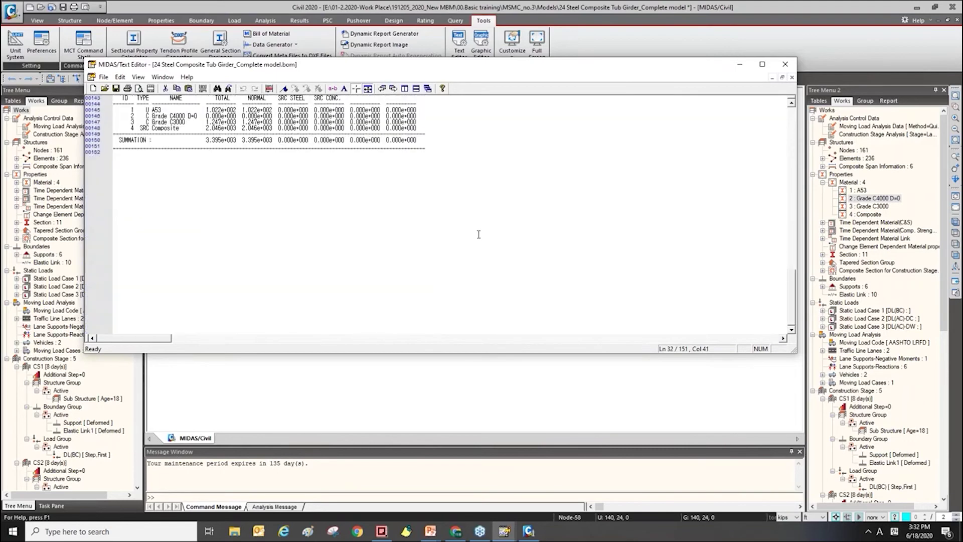
pyautogui.scroll(11, 480, 240)
pyautogui.click(484, 289)
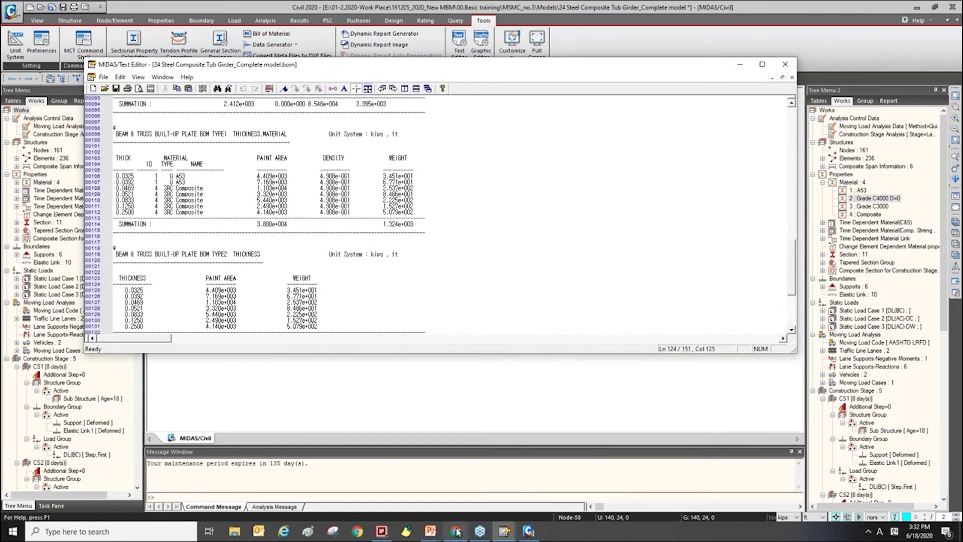
# Advance the slide show to slide 46, Initial Material Data Base.
pyautogui.moveTo(440, 533)
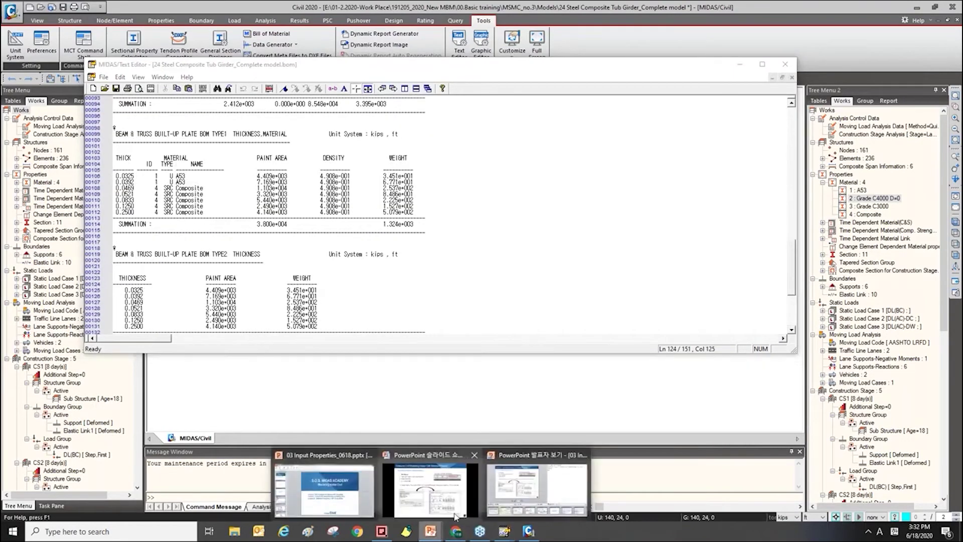
pyautogui.click(442, 502)
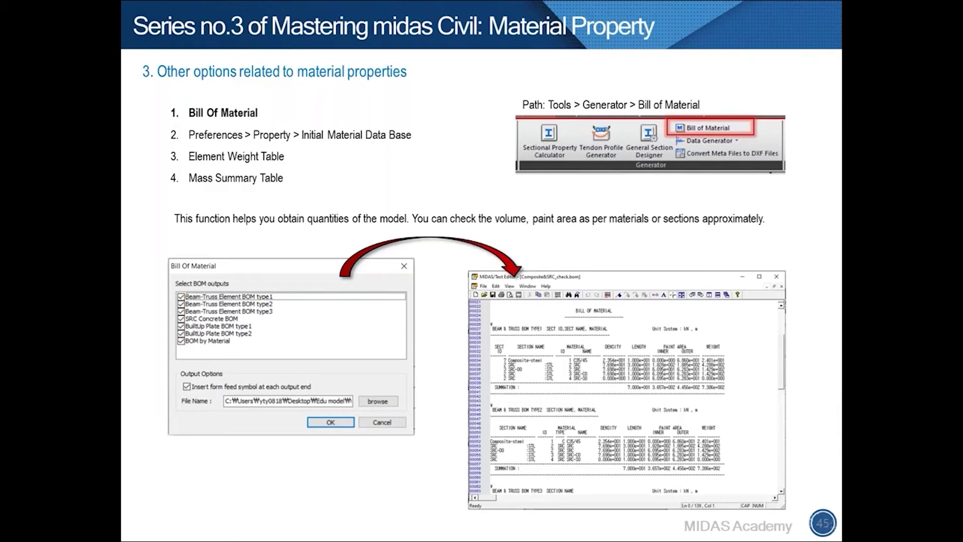
pyautogui.click(861, 372)
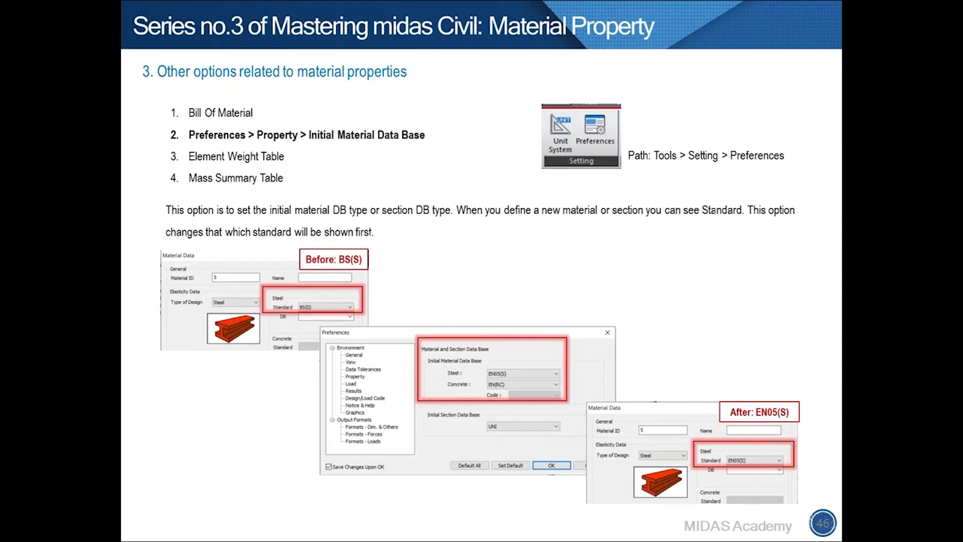
# Back in midas Civil, bring up the Material Properties list of the bridge's four materials.
pyautogui.hotkey('alt', 'Tab')
pyautogui.click(542, 161)
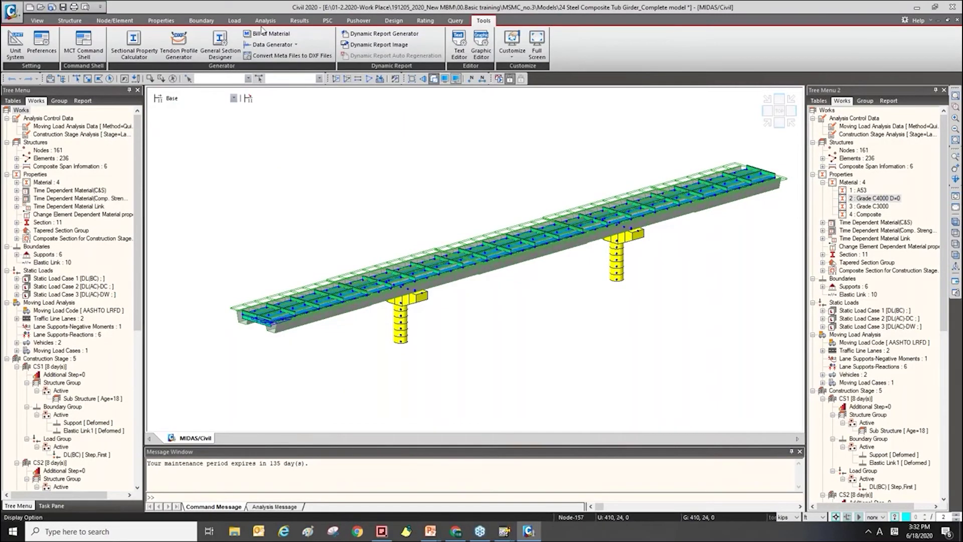
pyautogui.click(160, 21)
pyautogui.click(19, 45)
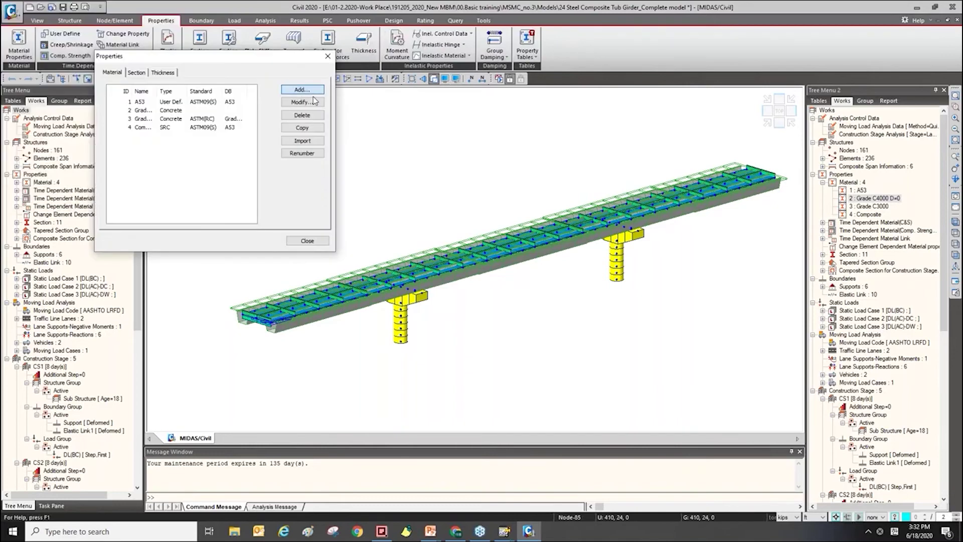
# Check that an SRC material defaults to EN05(S) and EN(RC) standards, then cancel and close.
pyautogui.click(302, 89)
pyautogui.click(418, 62)
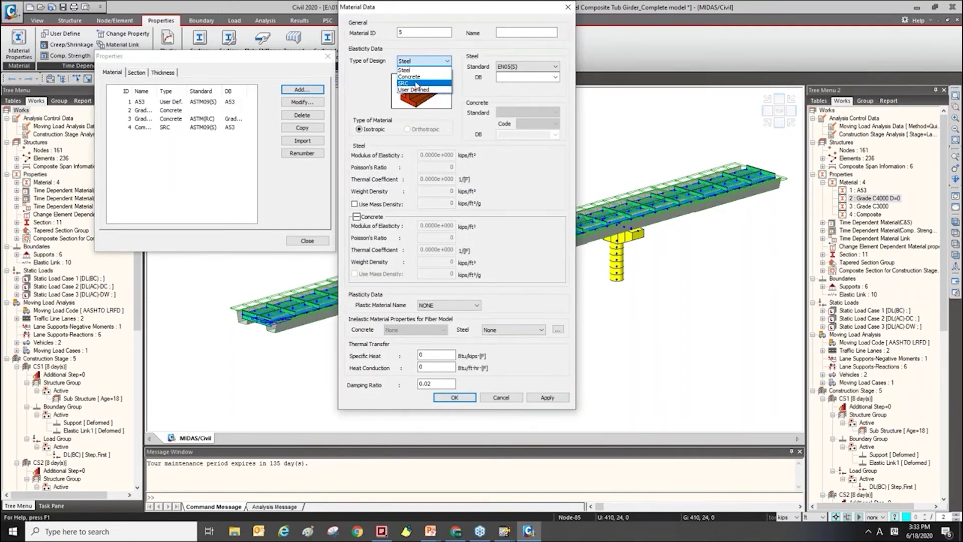
pyautogui.click(415, 84)
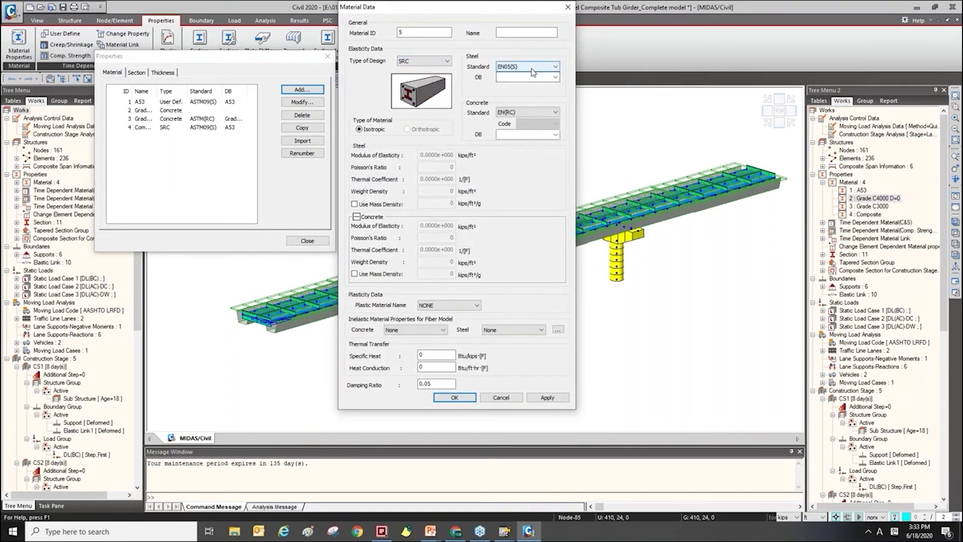
pyautogui.click(501, 397)
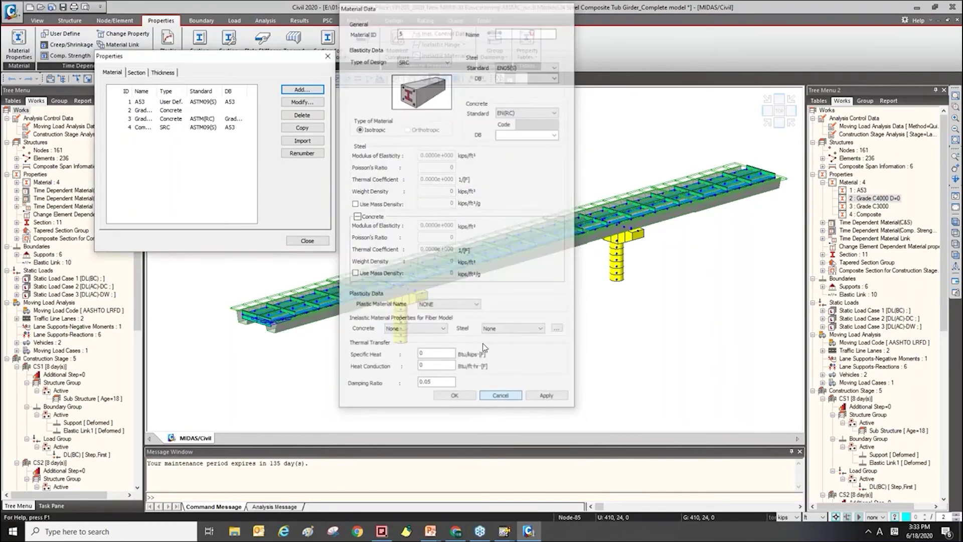
pyautogui.click(307, 241)
pyautogui.click(483, 20)
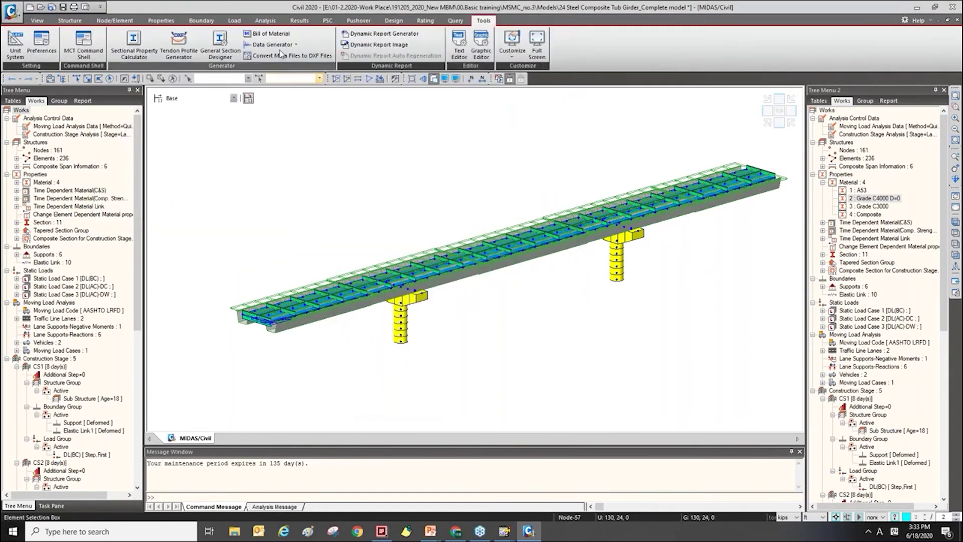
# Bring up Preferences at the material and section database settings.
pyautogui.click(41, 44)
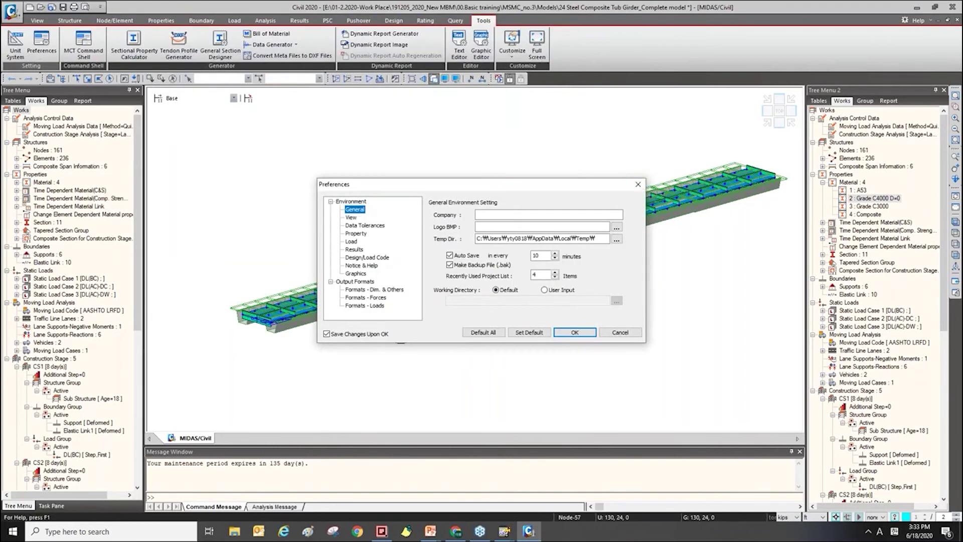
pyautogui.click(636, 186)
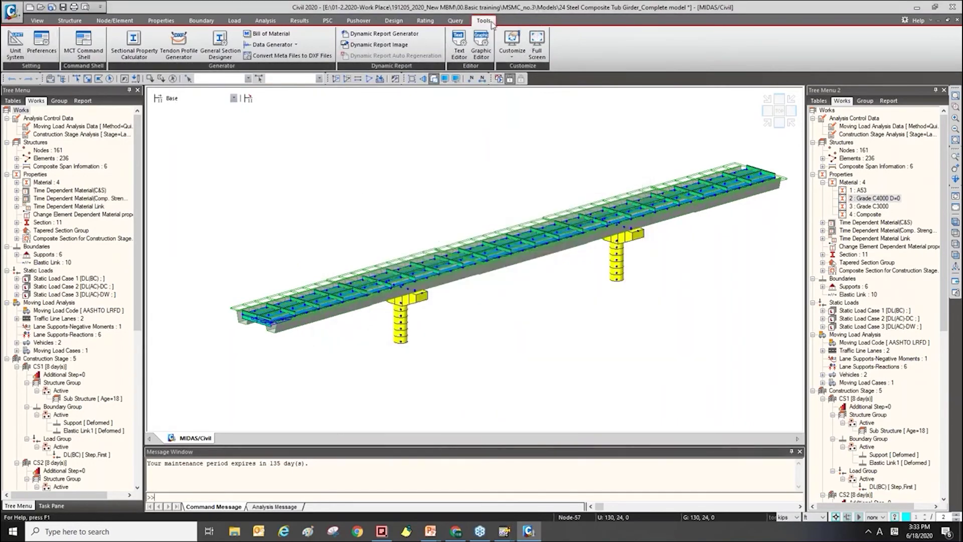
pyautogui.click(42, 45)
pyautogui.moveTo(351, 176); pyautogui.dragTo(299, 71)
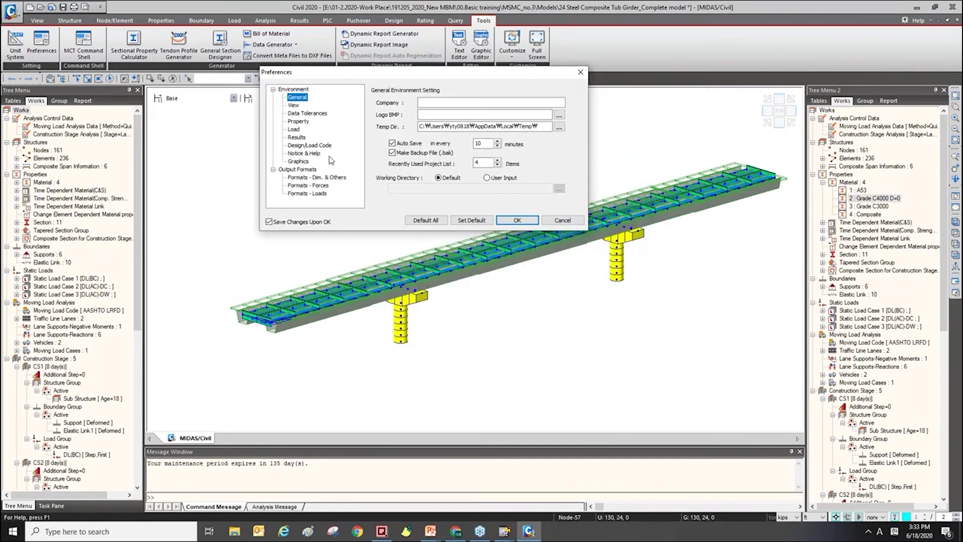
pyautogui.click(305, 123)
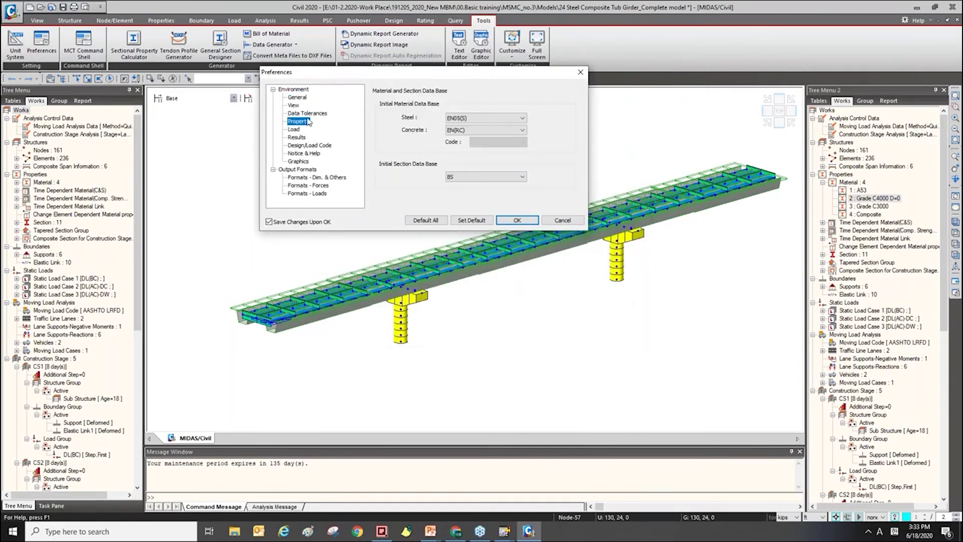
pyautogui.moveTo(364, 74); pyautogui.dragTo(277, 123)
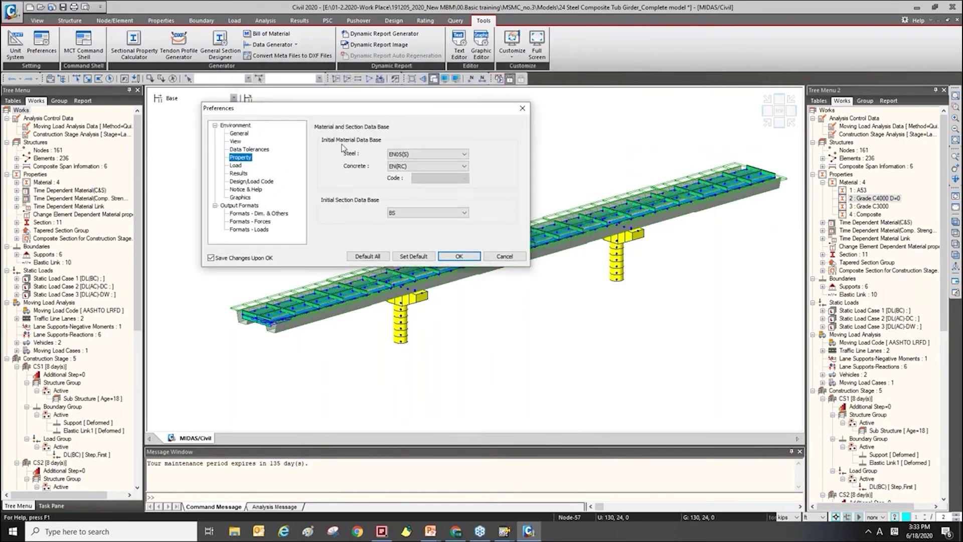
# Set initial steel to BS(S) and concrete to BS(RC), accepting removal of section reinforcement.
pyautogui.click(413, 156)
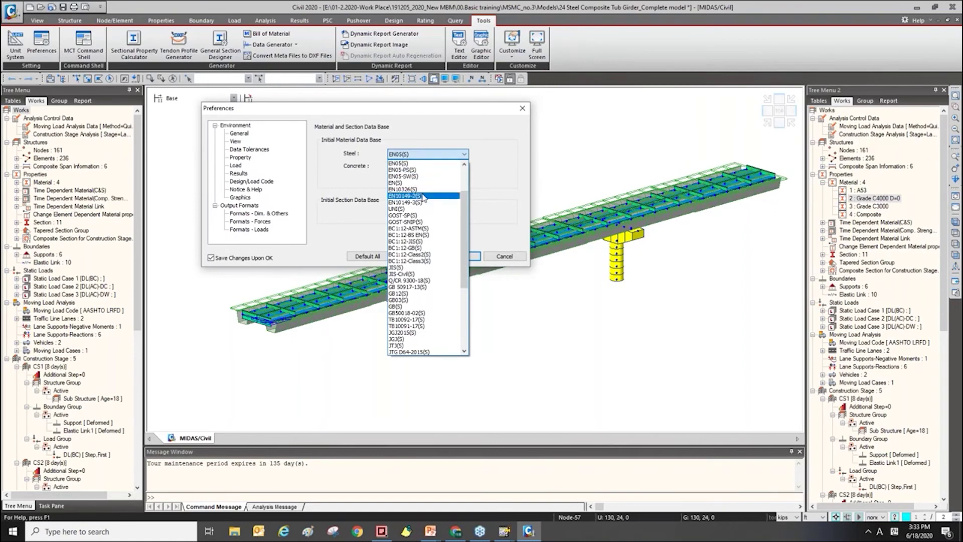
pyautogui.click(399, 184)
pyautogui.click(423, 166)
pyautogui.scroll(2, 415, 186)
pyautogui.click(413, 183)
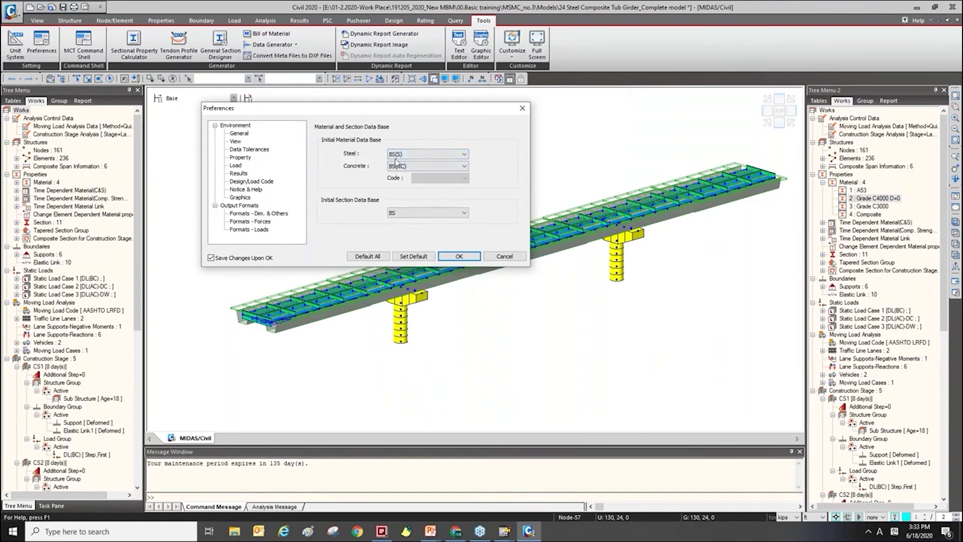
pyautogui.click(459, 256)
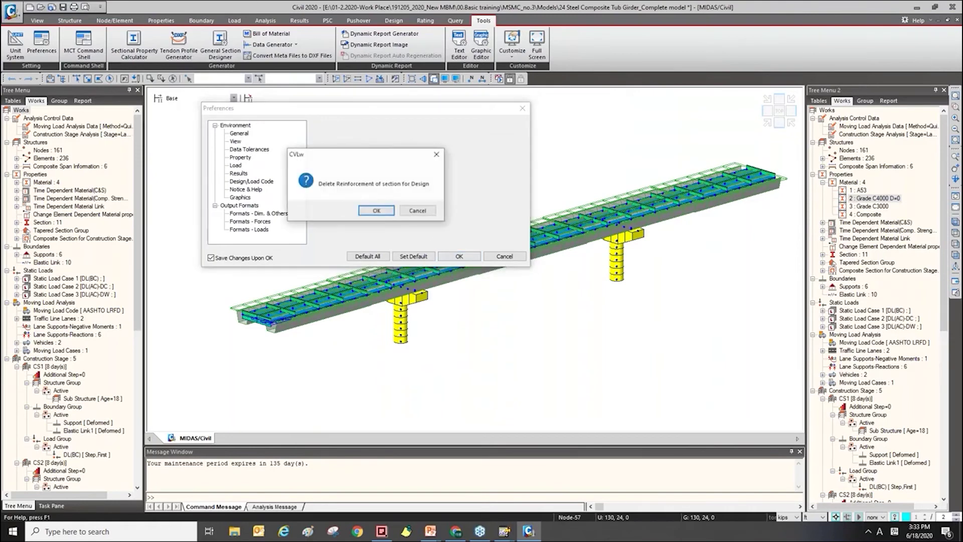
pyautogui.click(384, 212)
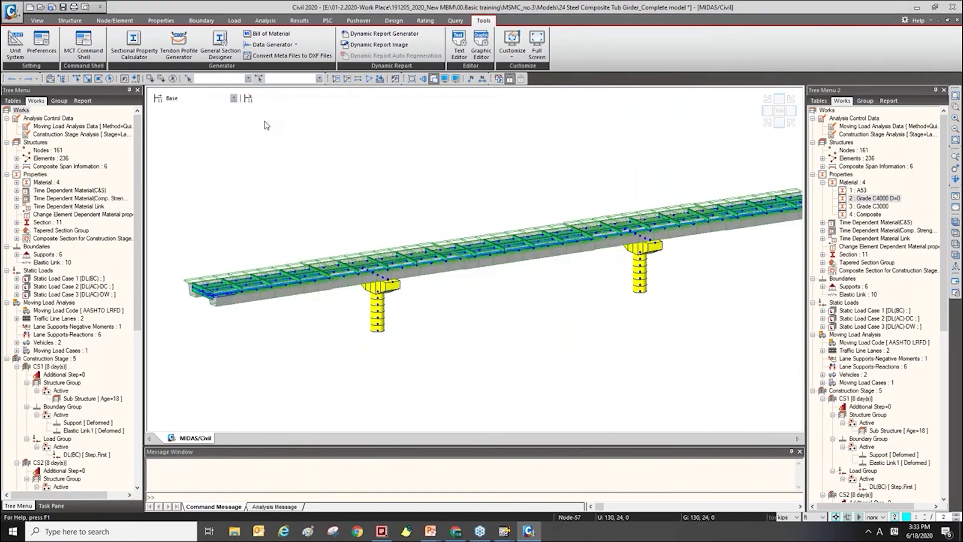
pyautogui.click(161, 20)
pyautogui.click(8, 56)
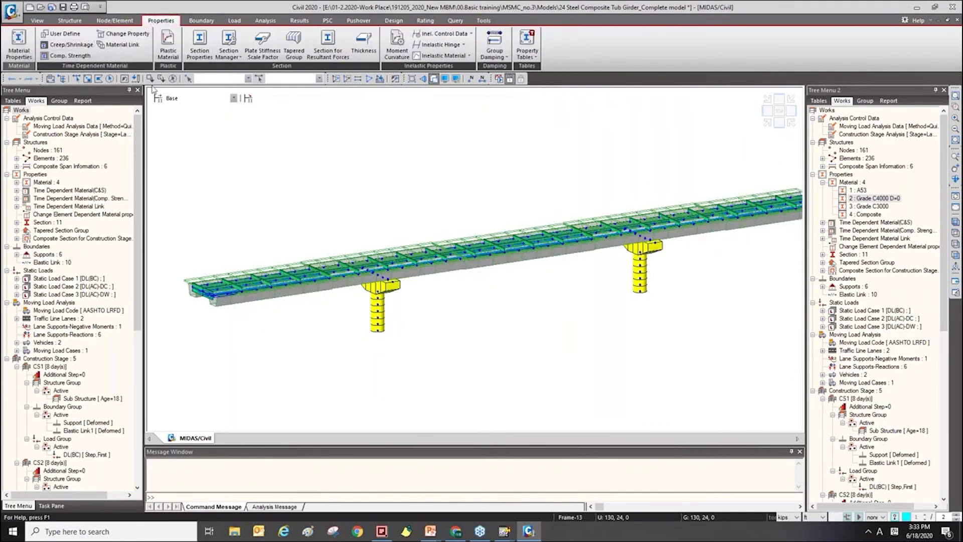
pyautogui.click(210, 41)
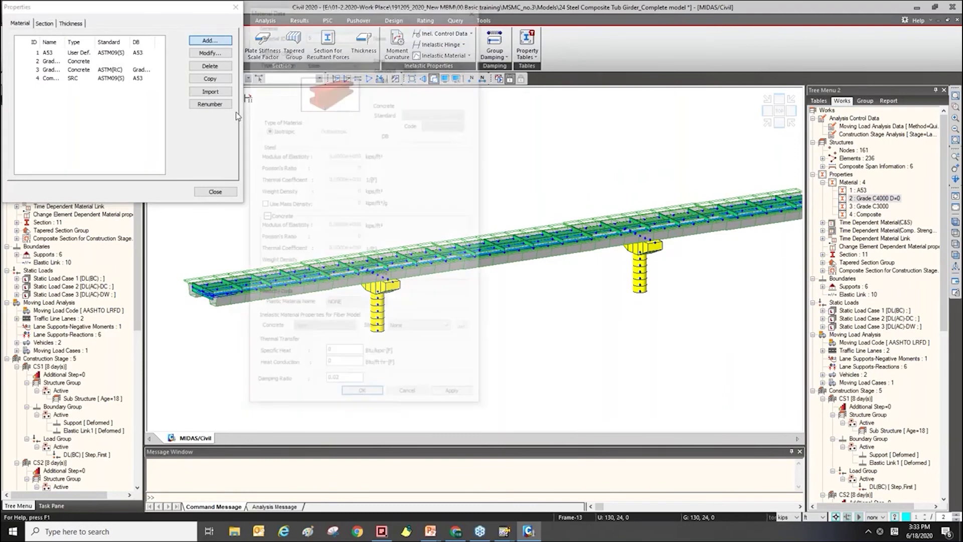
pyautogui.click(461, 67)
pyautogui.click(459, 75)
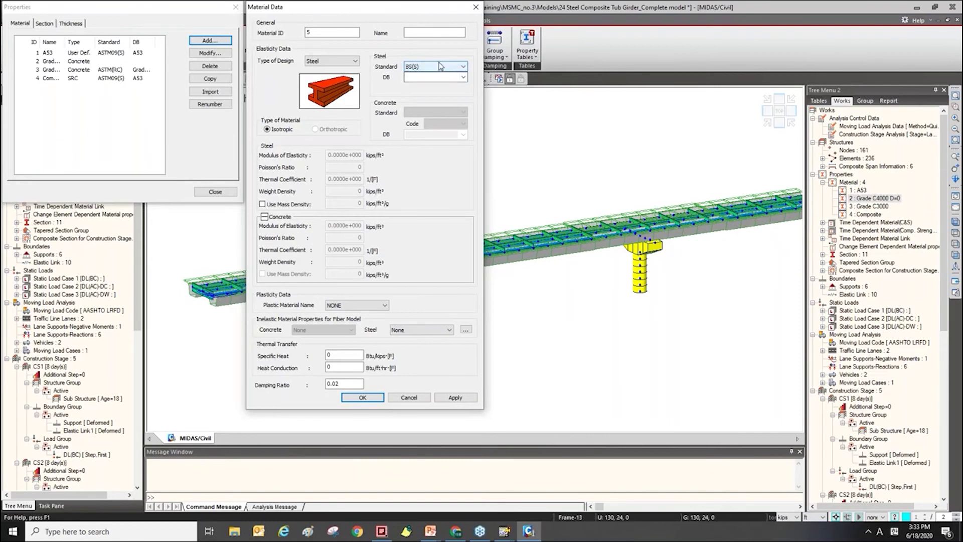
pyautogui.click(476, 7)
pyautogui.click(236, 7)
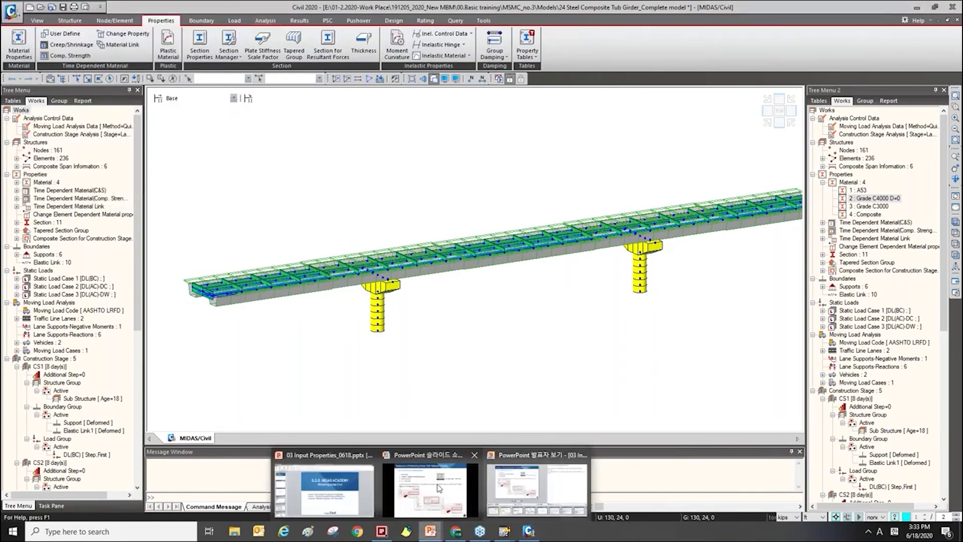
# Advance the slide show to slide 47, Element Weight Table, then return to midas Civil.
pyautogui.click(547, 471)
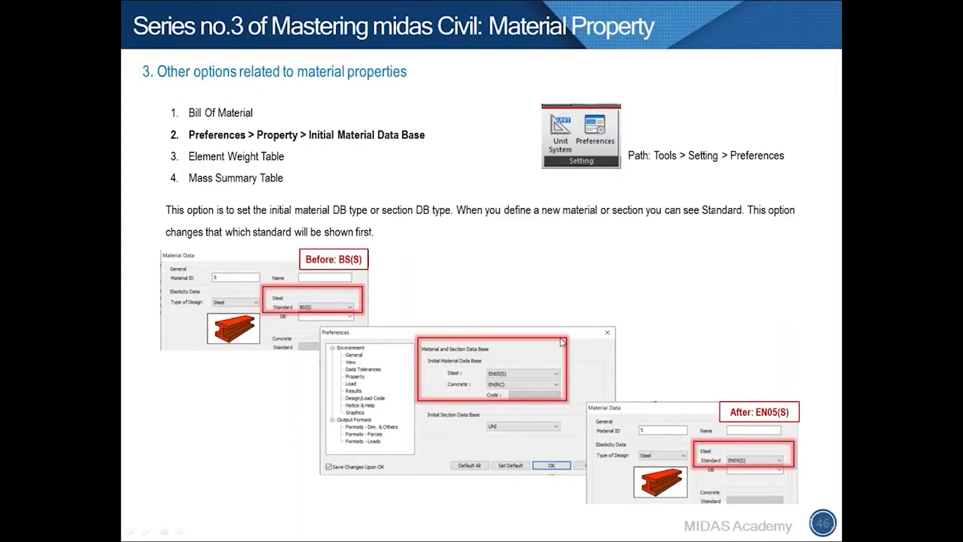
pyautogui.click(566, 296)
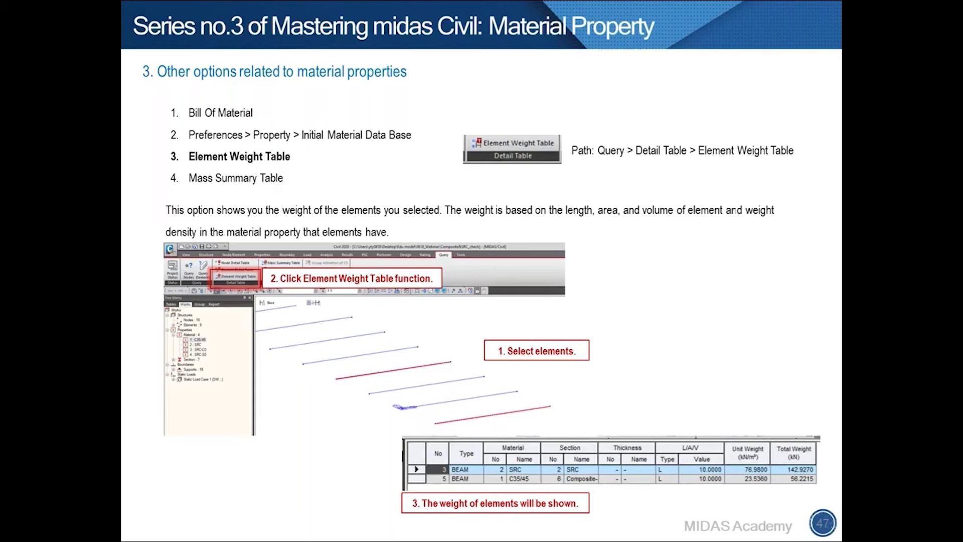
pyautogui.hotkey('alt', 'Tab')
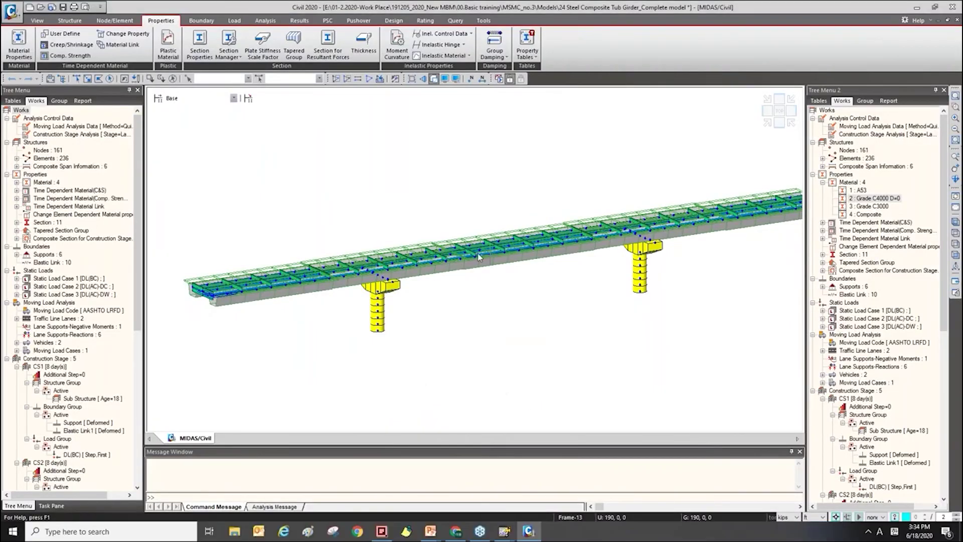
# Window-select a group of deck elements near mid-span.
pyautogui.moveTo(469, 252); pyautogui.dragTo(474, 269, button='middle')
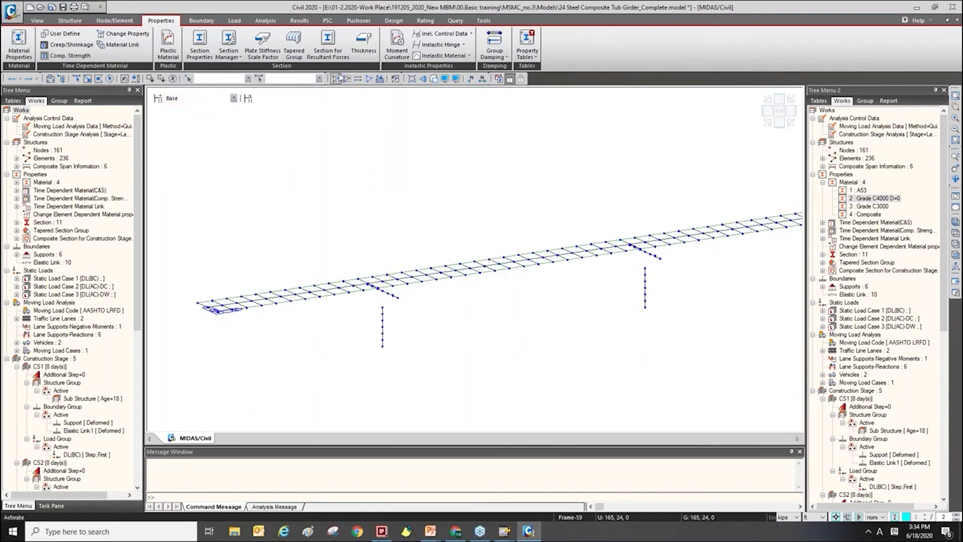
pyautogui.click(88, 79)
pyautogui.moveTo(472, 254); pyautogui.dragTo(540, 274)
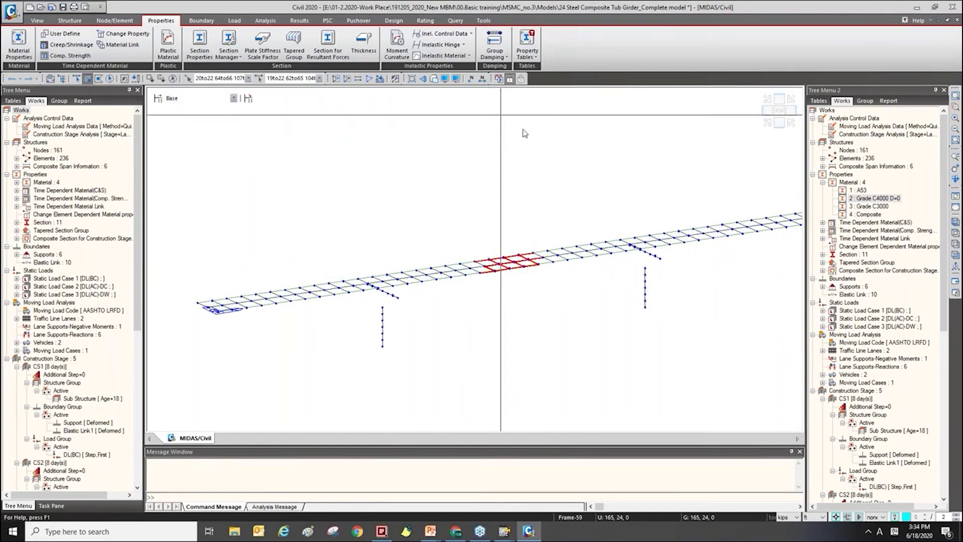
# Generate the Element Weight Table for the selected deck elements.
pyautogui.click(483, 21)
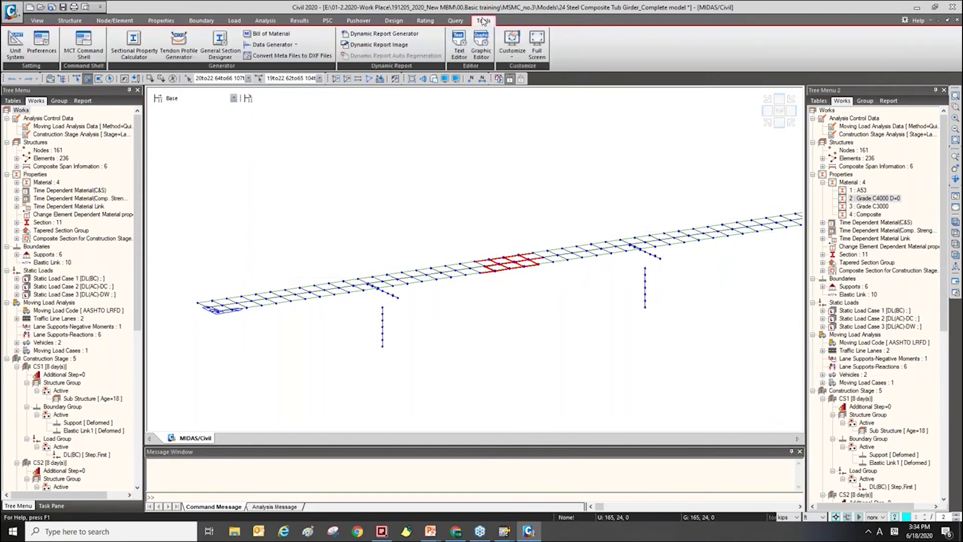
pyautogui.click(455, 21)
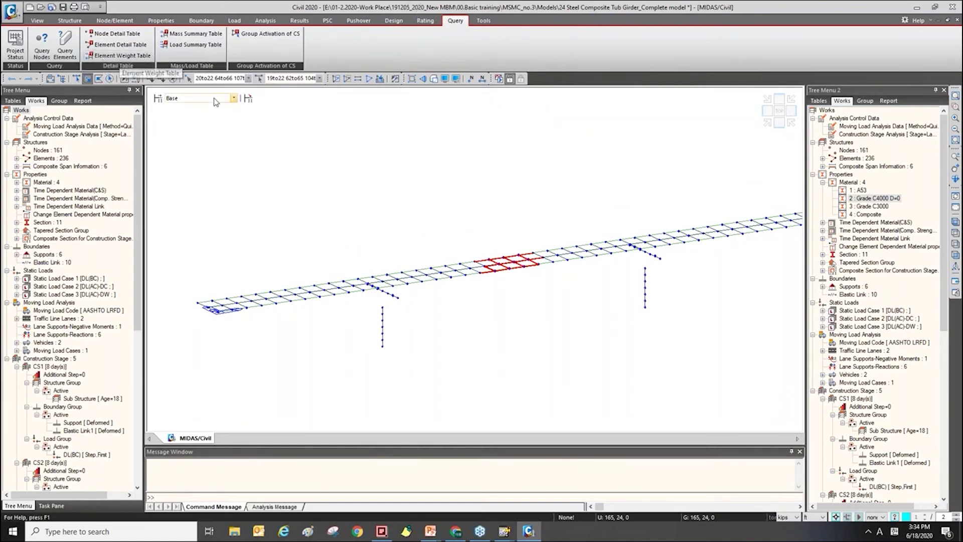
pyautogui.click(101, 58)
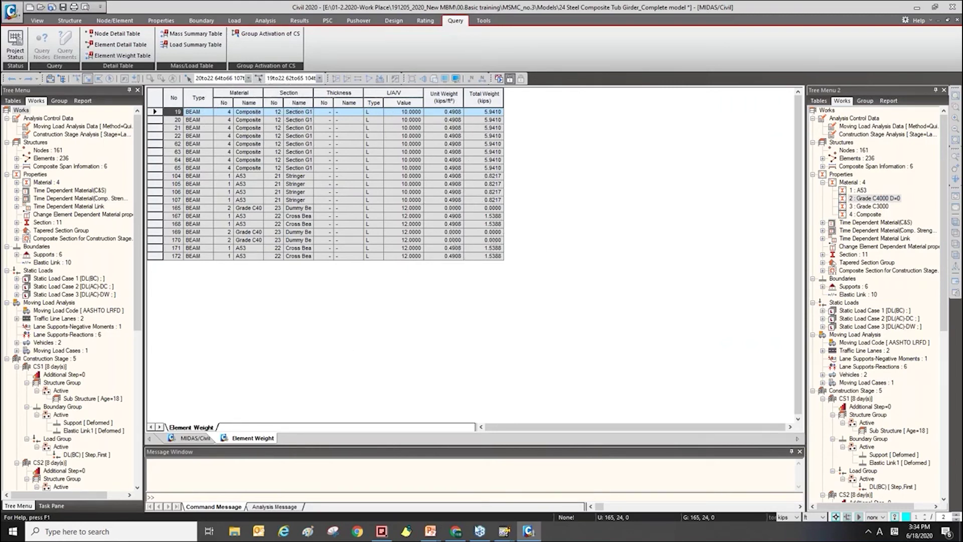
# Advance the slide show to slide 48, Mass Summary Table.
pyautogui.moveTo(431, 532)
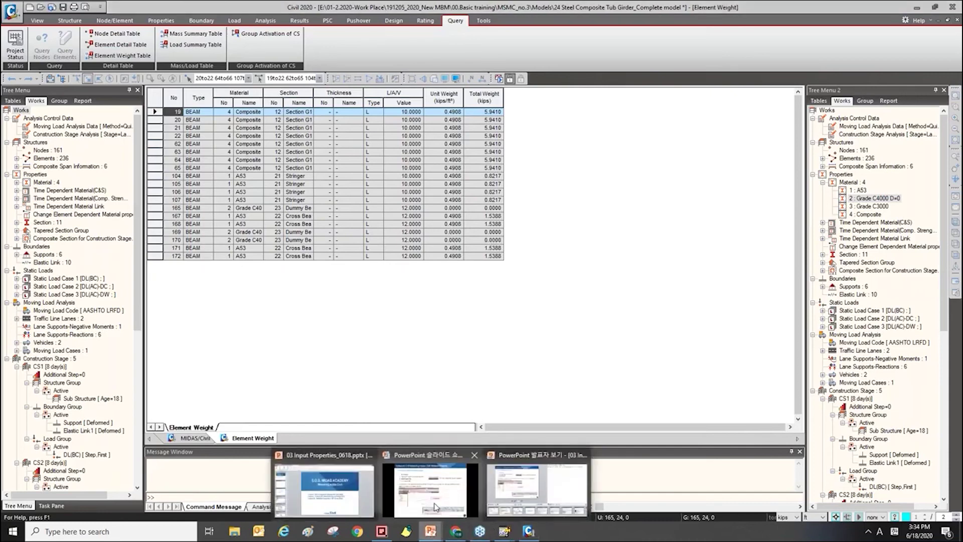
pyautogui.click(434, 507)
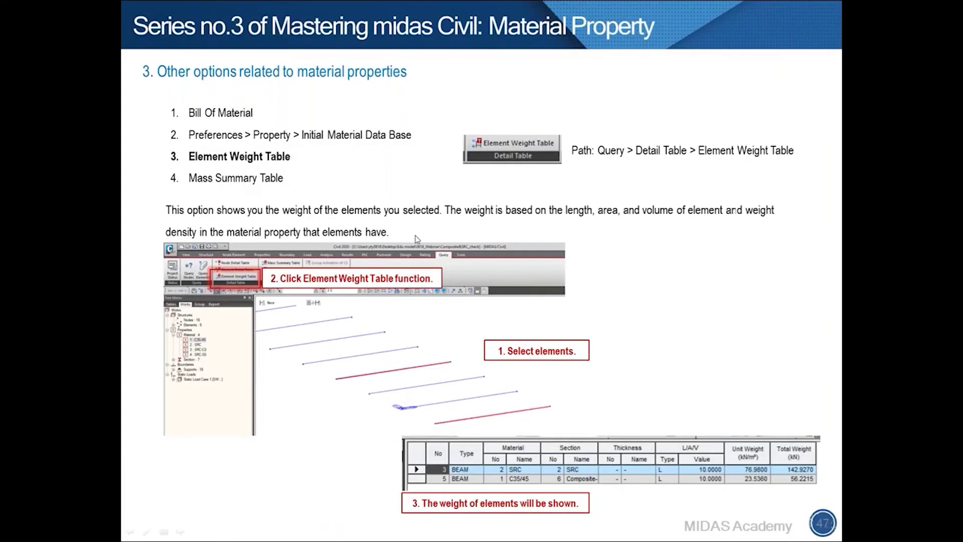
pyautogui.click(427, 262)
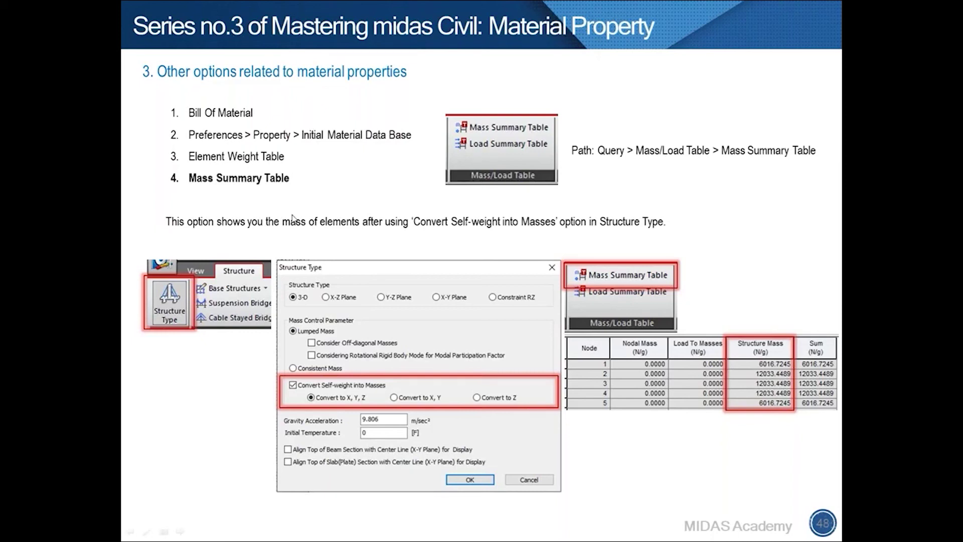
# Return to midas Civil's MIDAS/Civil model view from the weight table.
pyautogui.hotkey('alt', 'Tab')
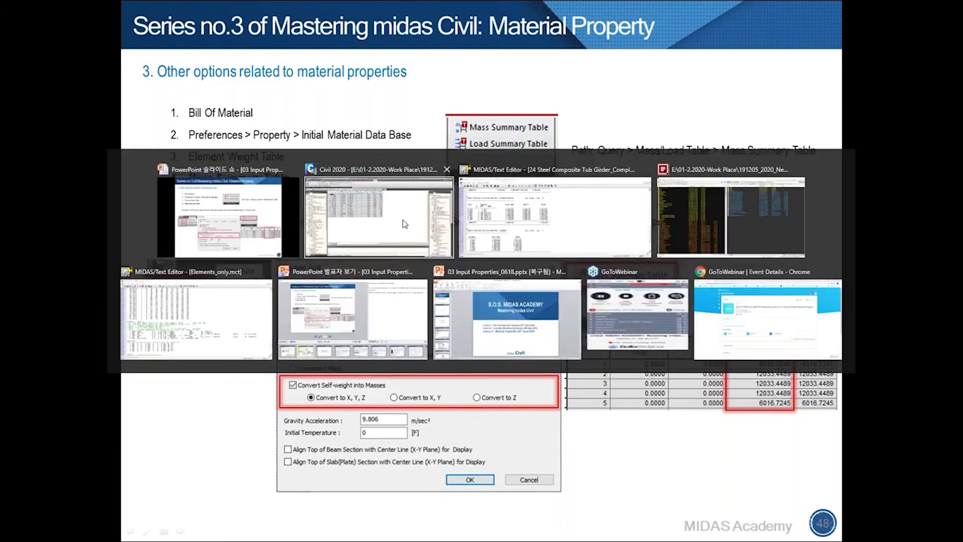
pyautogui.click(405, 224)
pyautogui.click(191, 438)
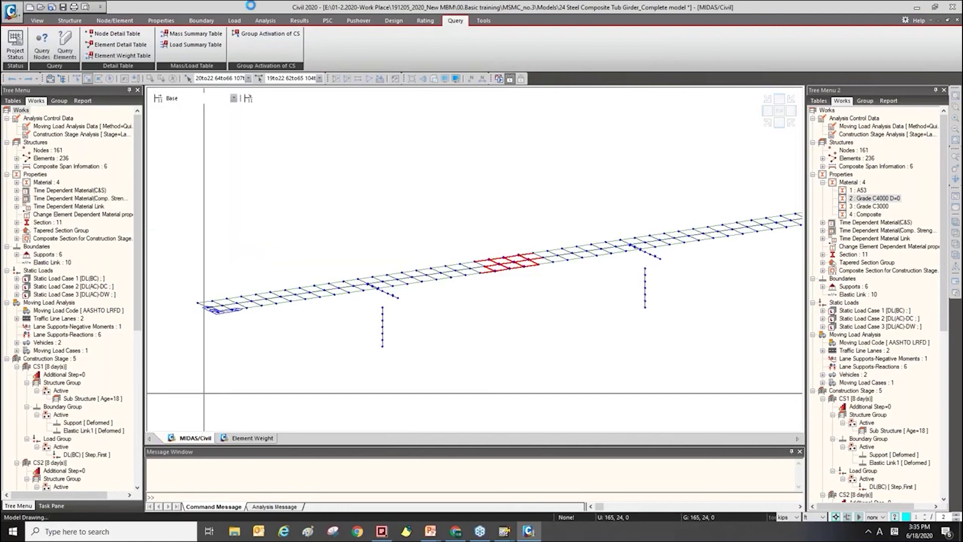
# In Structure Type, enable Convert Self-weight into Masses to X, Y, Z and confirm.
pyautogui.click(68, 21)
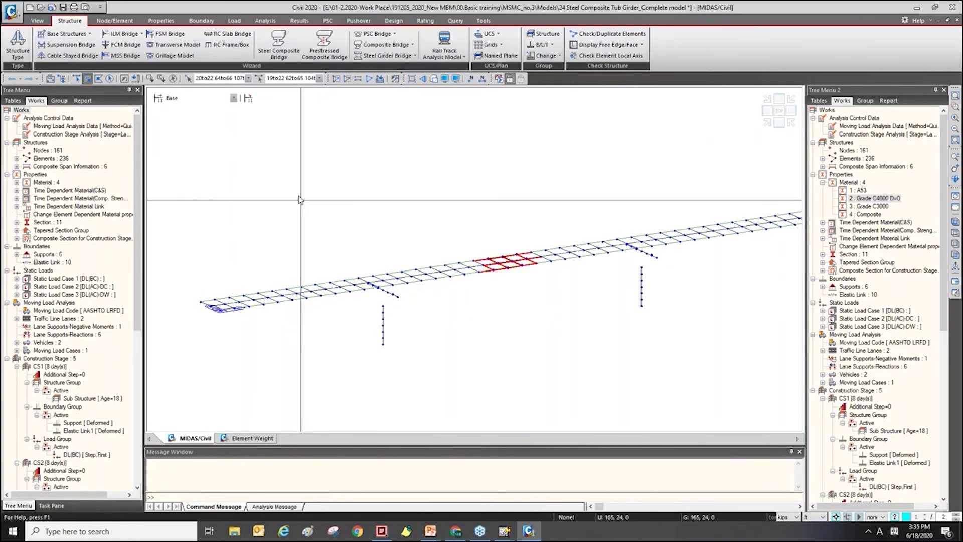
pyautogui.press('Escape')
pyautogui.click(18, 44)
pyautogui.moveTo(404, 163); pyautogui.dragTo(269, 104)
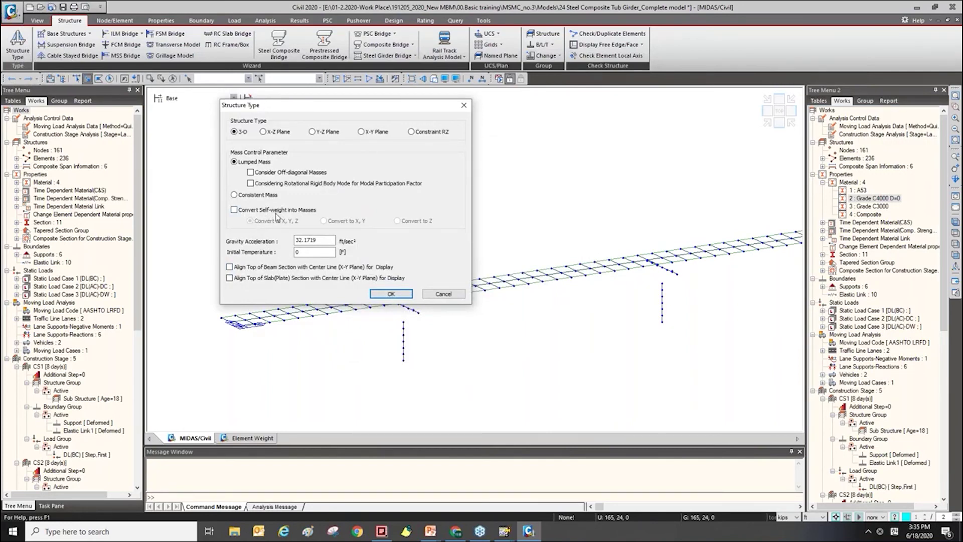
pyautogui.click(242, 213)
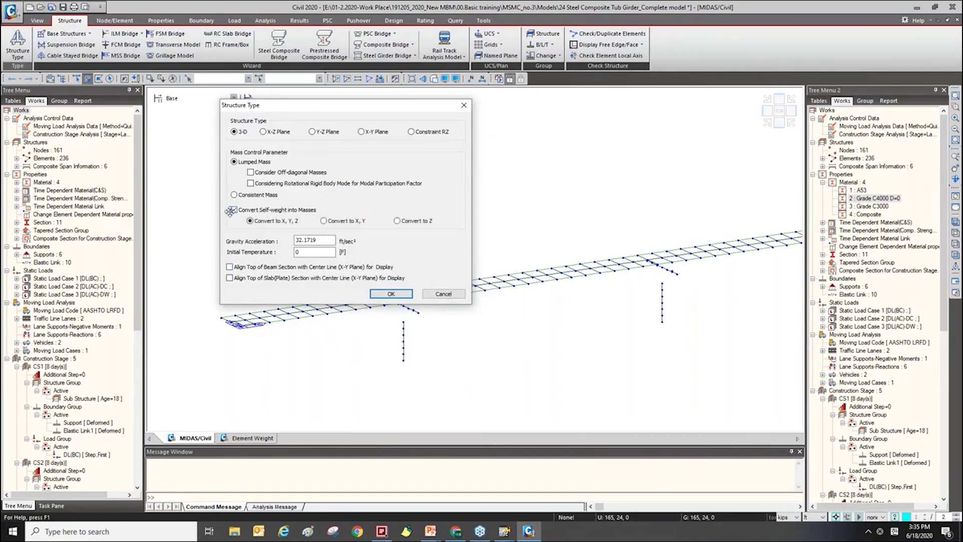
pyautogui.click(391, 294)
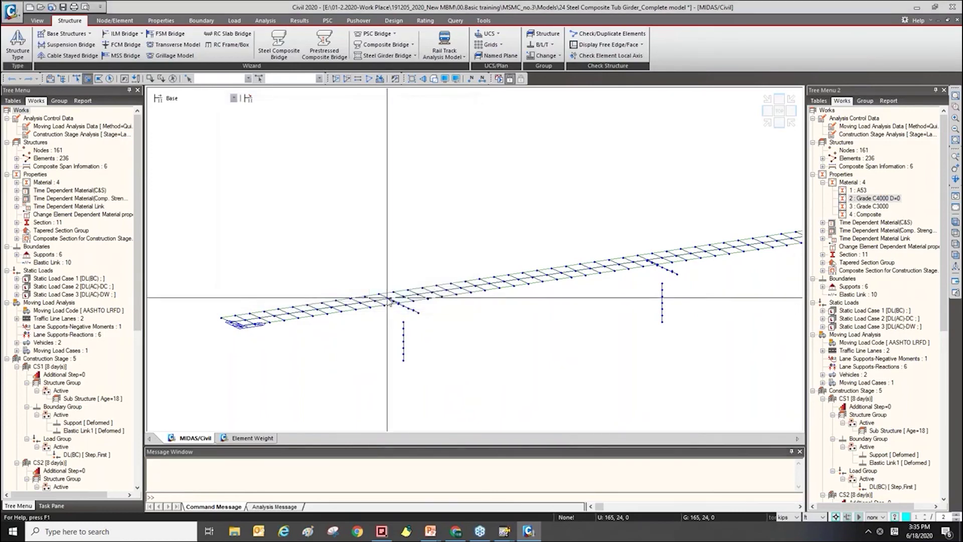
pyautogui.click(483, 21)
# Generate the Mass Summary Table and scroll through each node's masses.
pyautogui.click(455, 21)
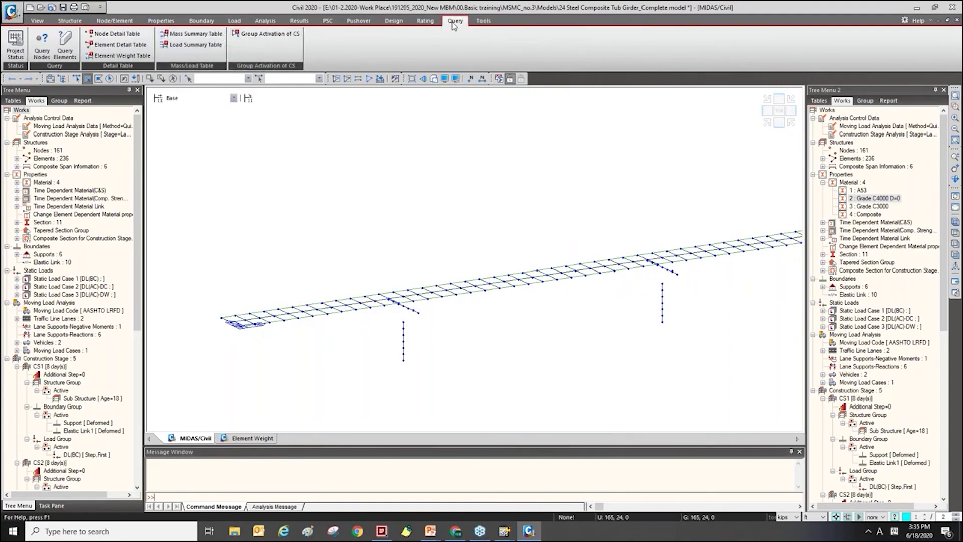
pyautogui.click(215, 35)
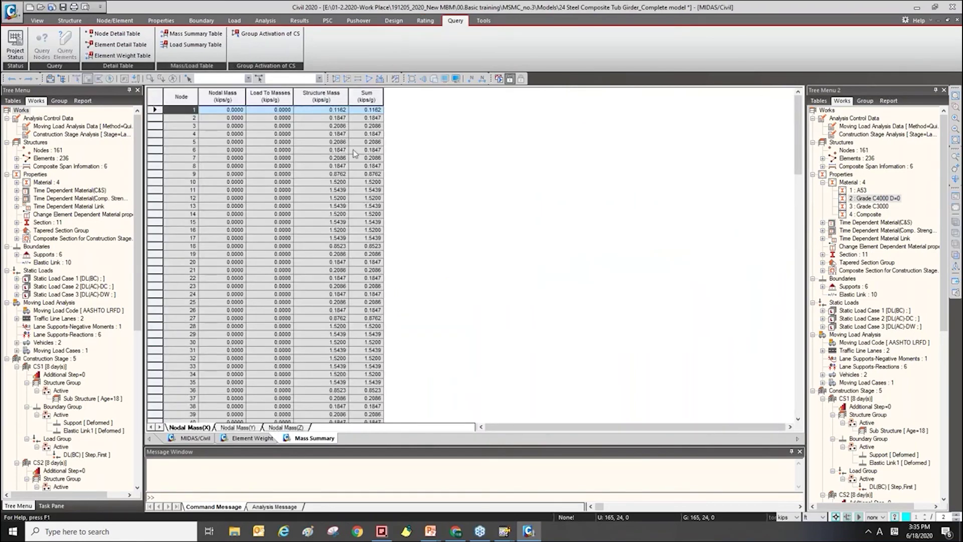
pyautogui.scroll(-2, 281, 209)
pyautogui.scroll(2, 291, 191)
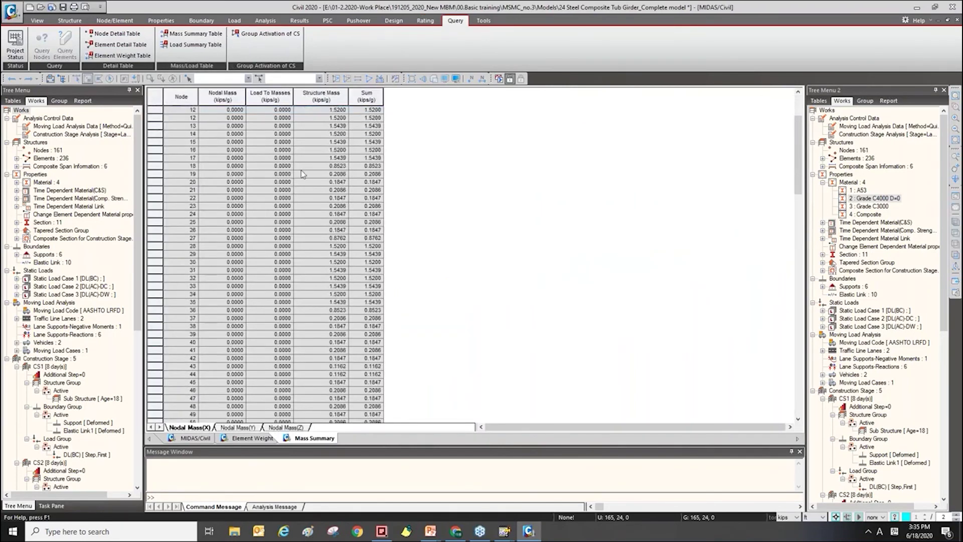